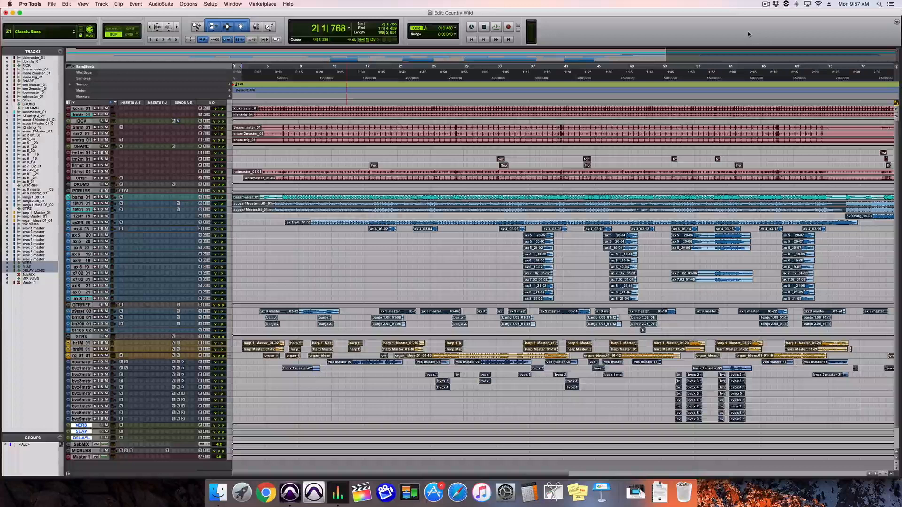
# Step: Play back the Country Wild session from bar 2 while viewing its arrangement, and stop playback
pyautogui.press('super+equal')
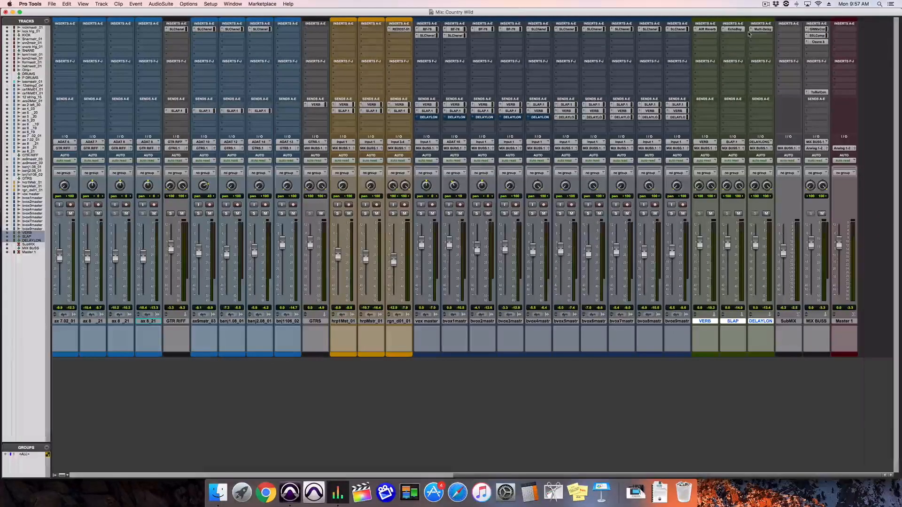
pyautogui.press('super+equal')
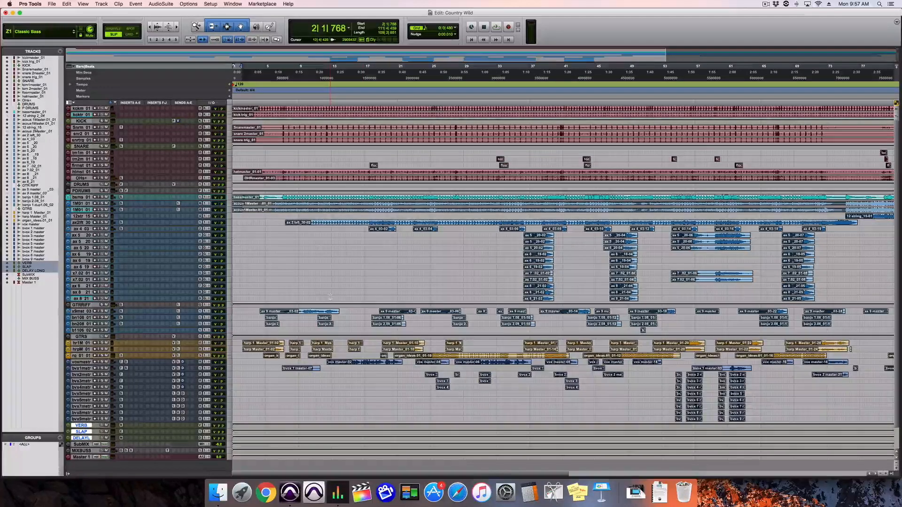
pyautogui.press('space')
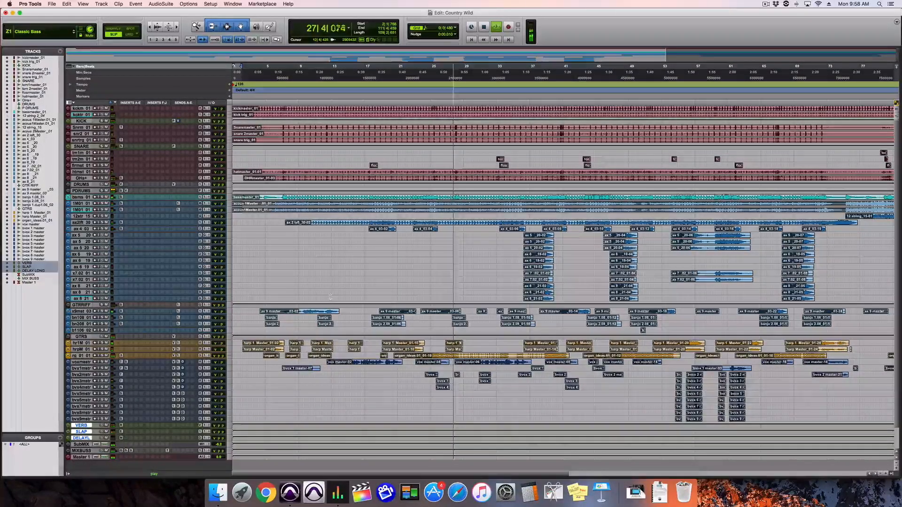
pyautogui.press('space')
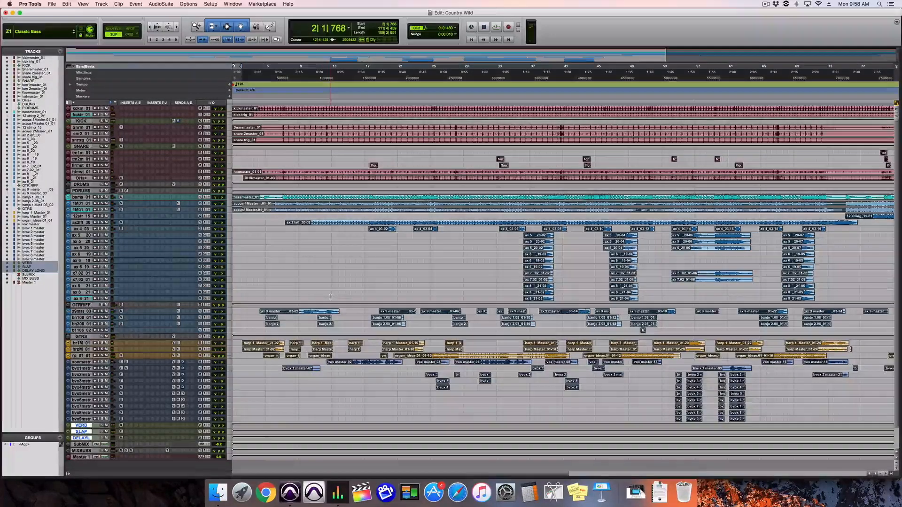
# Step: Open the MIX BUSS track's GW MixCentric and SSLComp plug-ins from the mixer and keep both windows open side by side
pyautogui.press('super+equal')
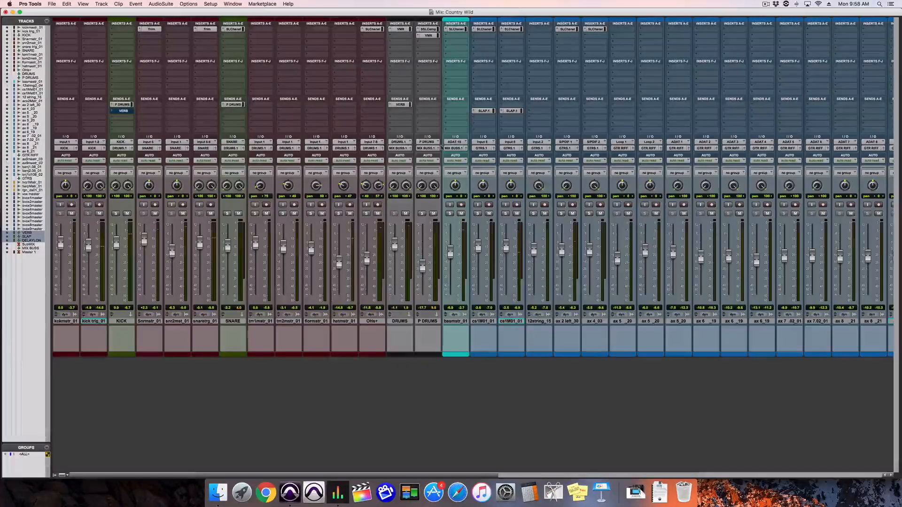
pyautogui.hscroll(10, 442, 147)
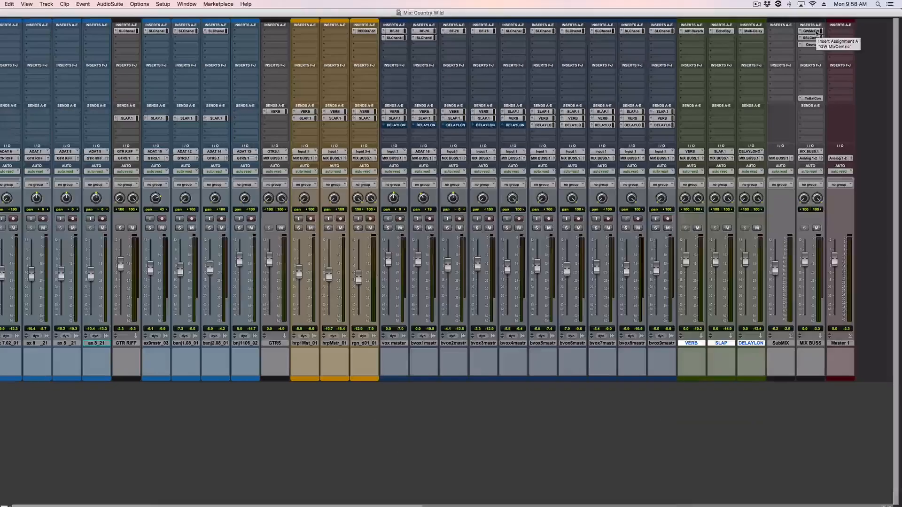
pyautogui.click(817, 32)
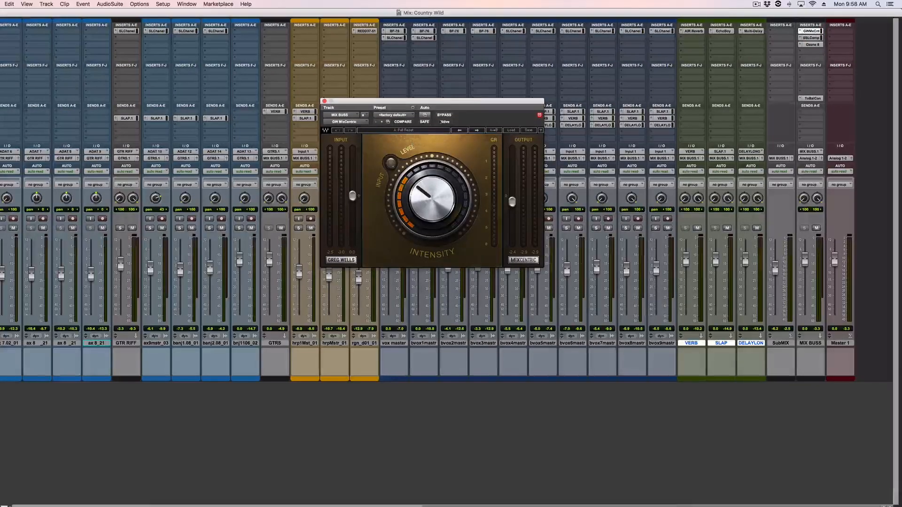
pyautogui.moveTo(472, 101); pyautogui.dragTo(274, 81)
pyautogui.click(342, 96)
pyautogui.click(816, 38)
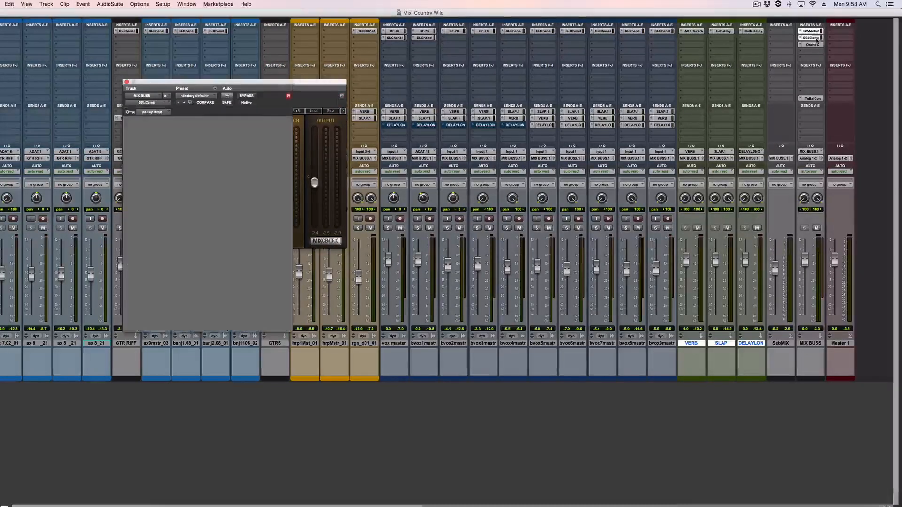
pyautogui.moveTo(269, 94); pyautogui.dragTo(504, 95)
pyautogui.click(522, 96)
# Step: View the Ozone 8 equalizer curve on MIX BUSS, and close the plug-in window
pyautogui.click(813, 45)
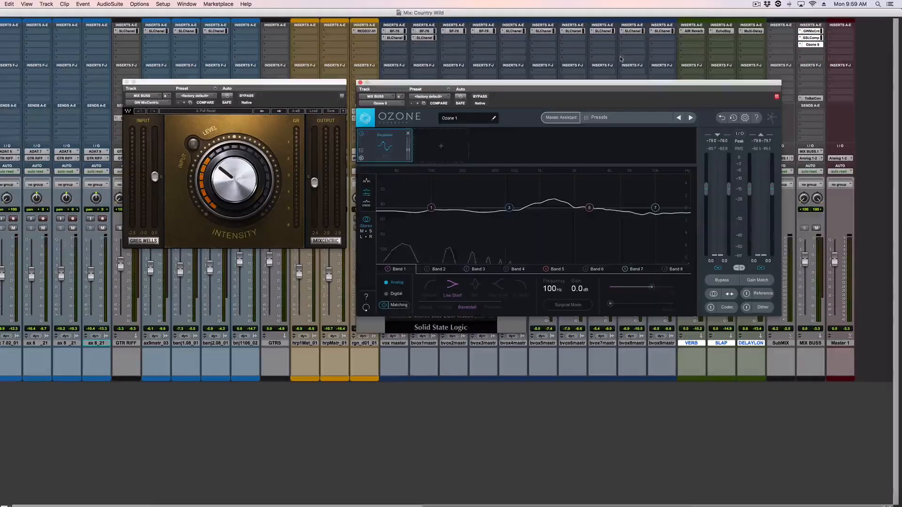
pyautogui.moveTo(489, 83); pyautogui.dragTo(675, 88)
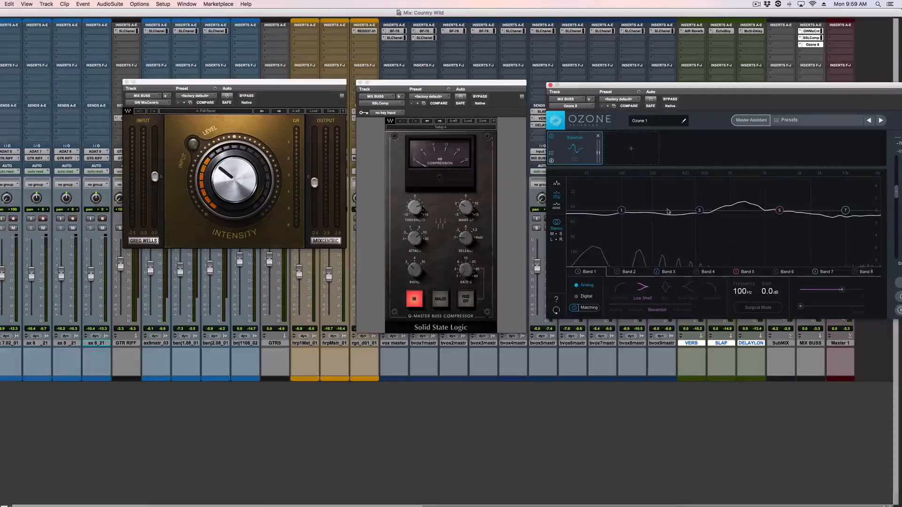
pyautogui.click(550, 86)
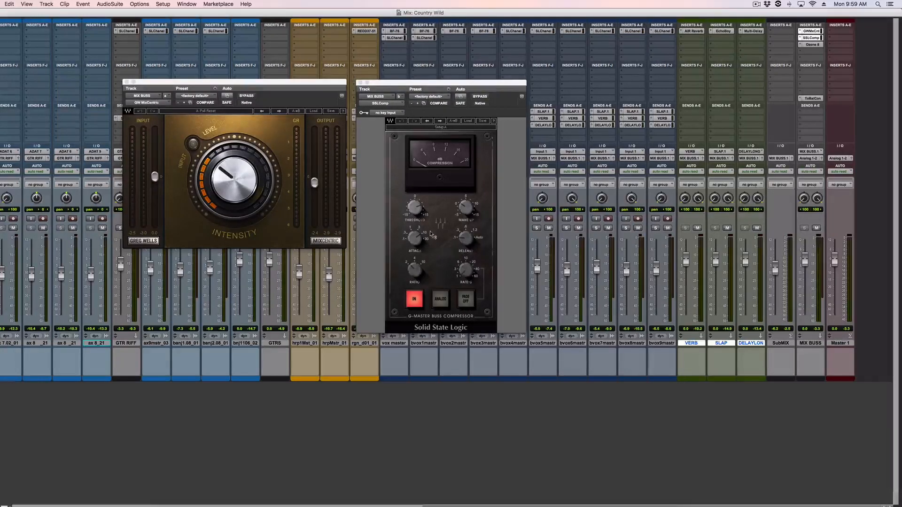
# Step: Mute the DELAYLON, SLAP and VERB returns, and bypass the plug-ins in Inserts A-E across all tracks
pyautogui.moveTo(431, 233)
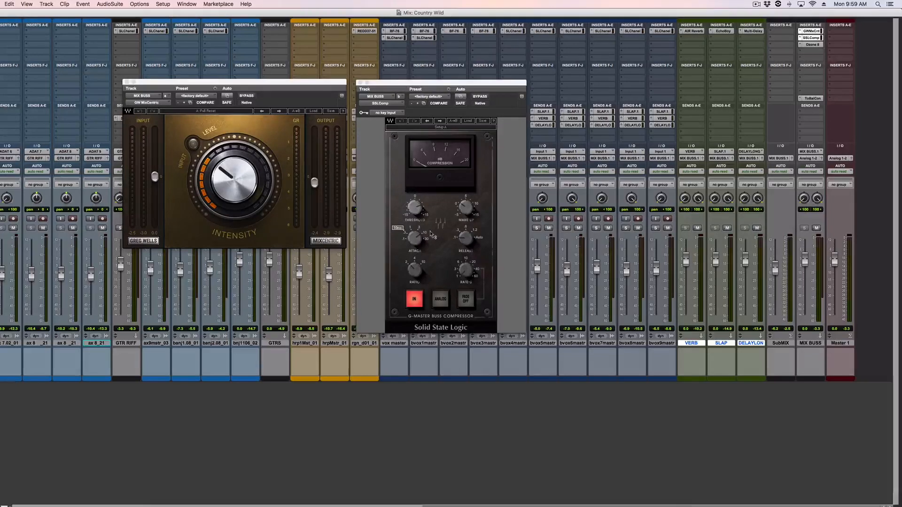
pyautogui.click(780, 343)
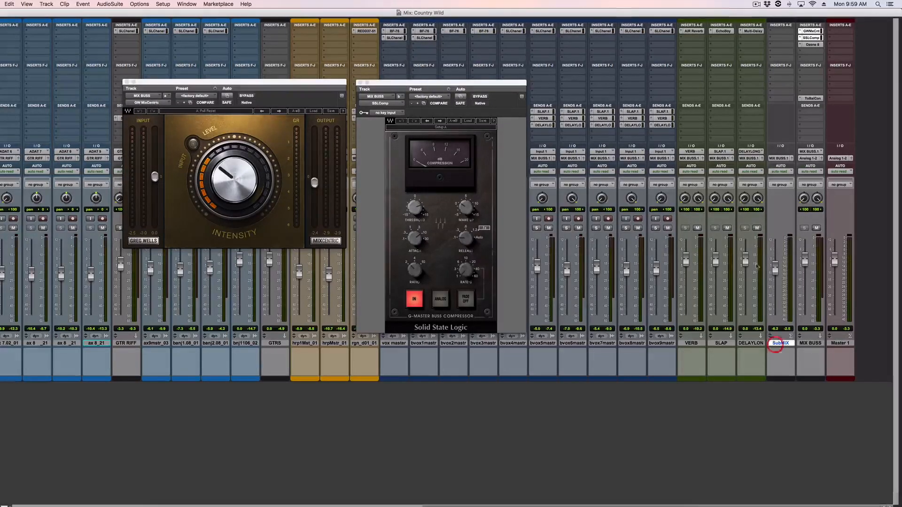
pyautogui.click(757, 228)
pyautogui.click(727, 228)
pyautogui.click(697, 228)
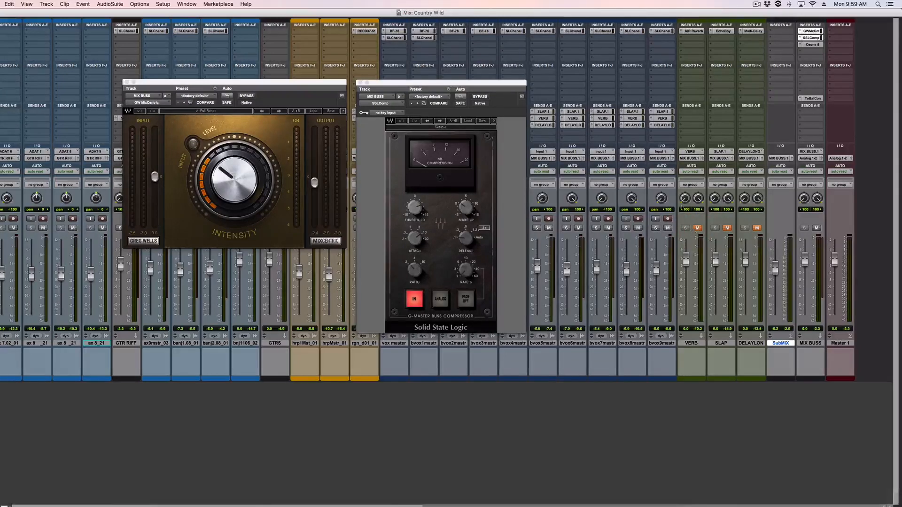
pyautogui.keyDown('alt'); pyautogui.keyDown('super'); pyautogui.click(809, 31); pyautogui.keyUp('super'); pyautogui.keyUp('alt')
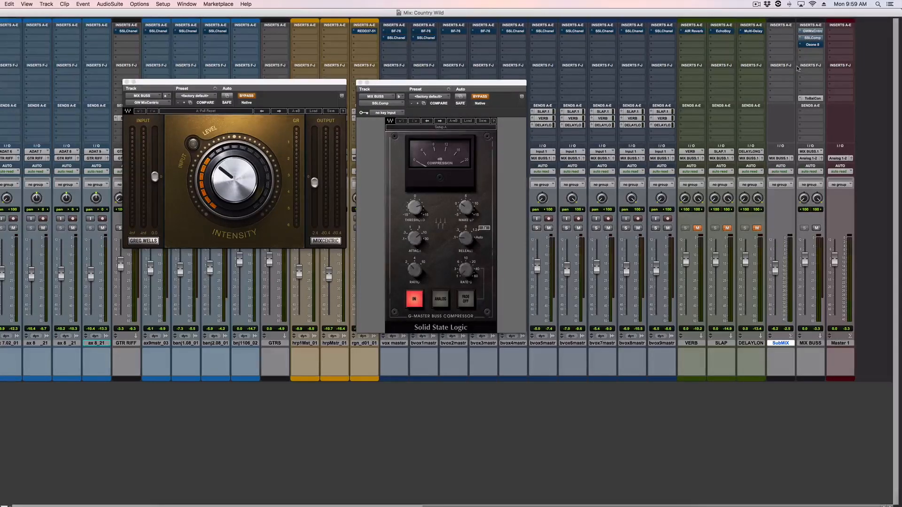
# Step: Play the mix with the plug-ins bypassed, checking both the arrangement and the mixer levels
pyautogui.press('space')
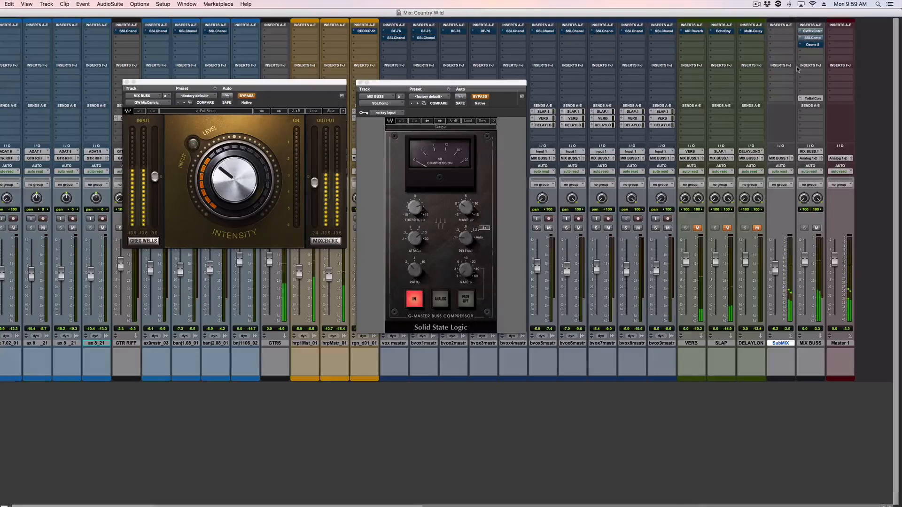
pyautogui.press('super+equal')
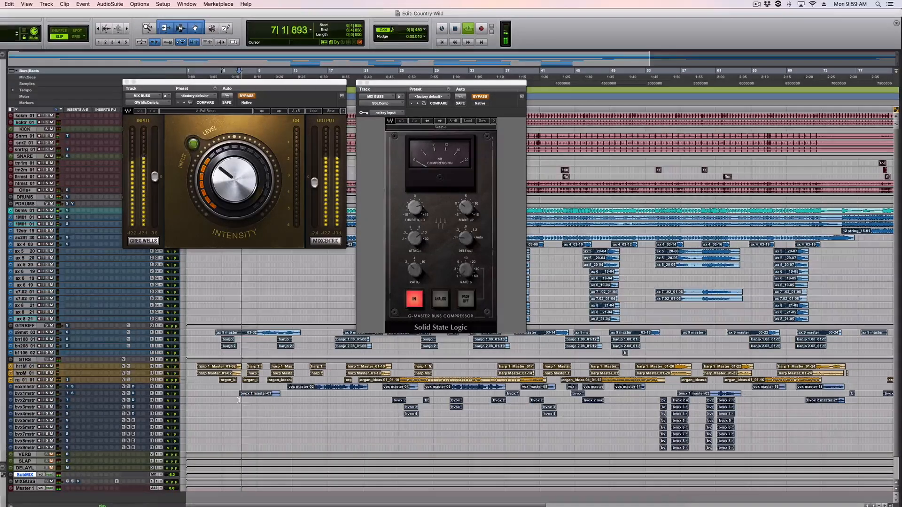
pyautogui.press('super+equal')
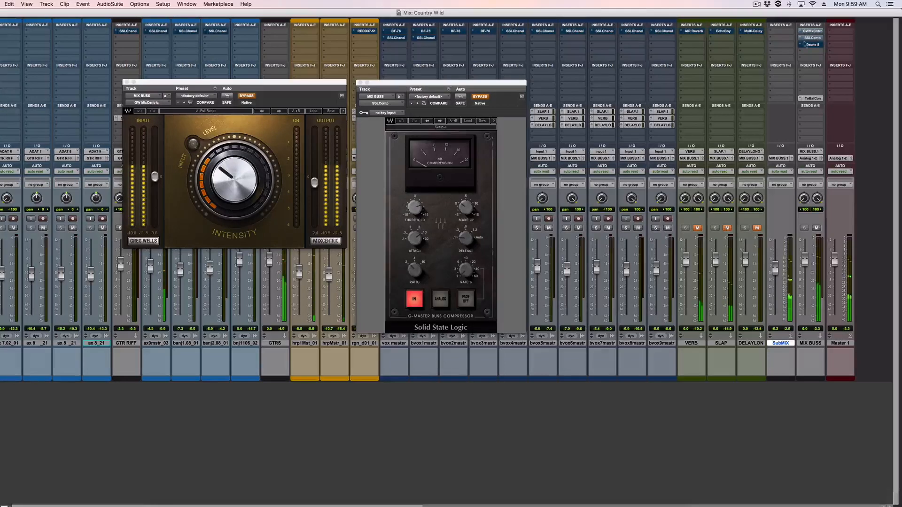
# Step: Compare the mix with GW MixCentric on MIX BUSS active and bypassed, and leave the plug-in active
pyautogui.click(247, 96)
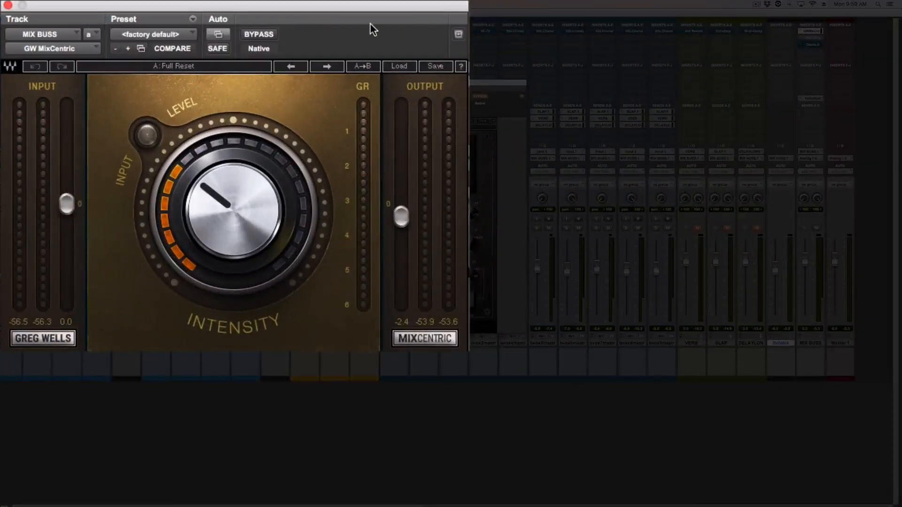
pyautogui.click(259, 34)
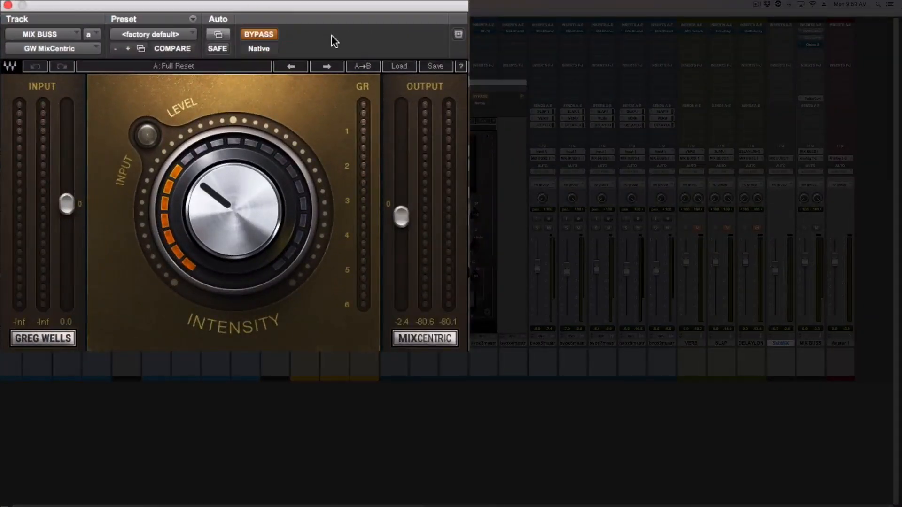
pyautogui.click(264, 33)
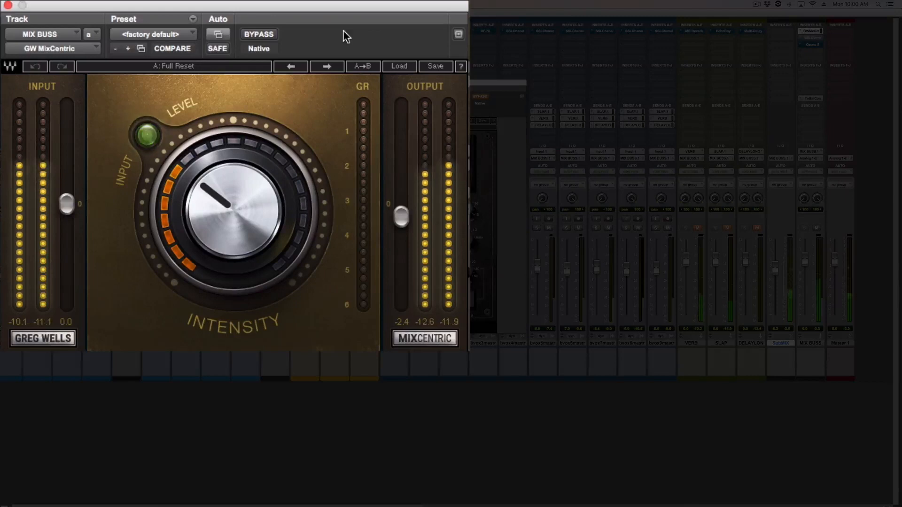
pyautogui.click(258, 35)
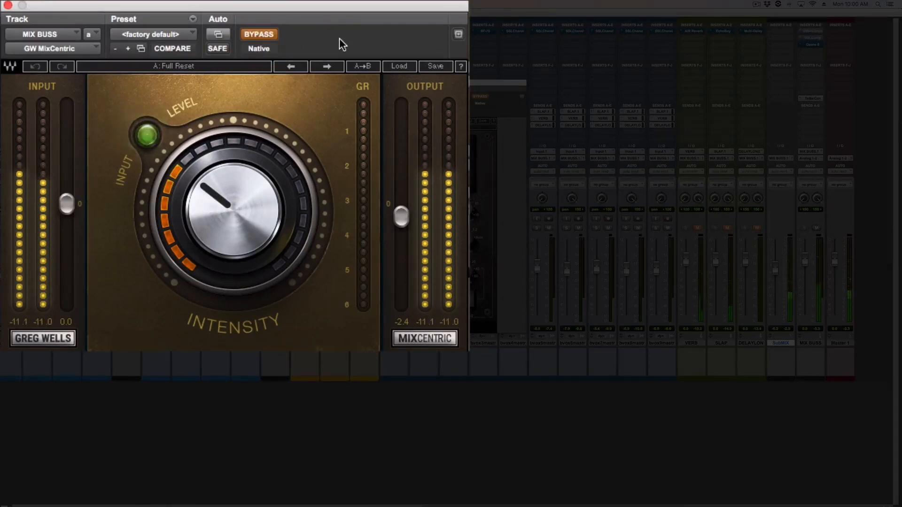
pyautogui.click(258, 34)
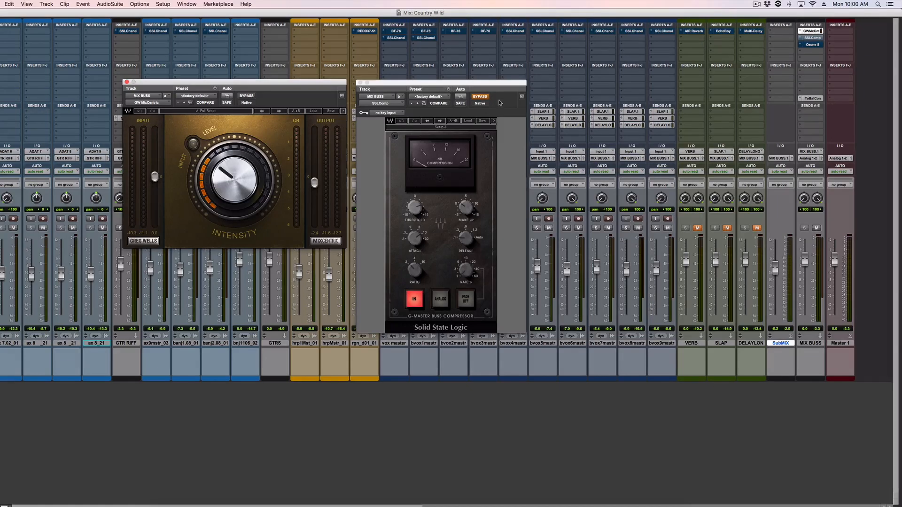
# Step: Take SSLComp on MIX BUSS out of bypass, check its release and make-up settings, and play the mix through it
pyautogui.click(479, 96)
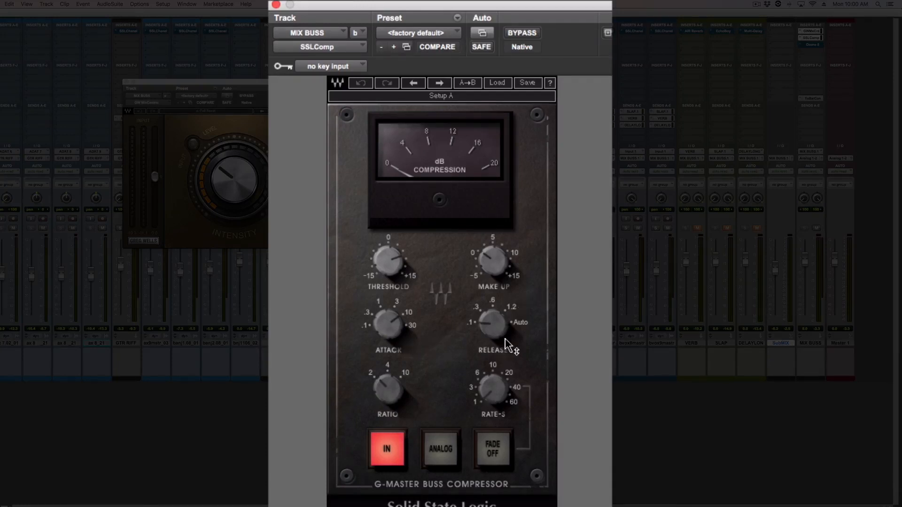
pyautogui.moveTo(506, 340)
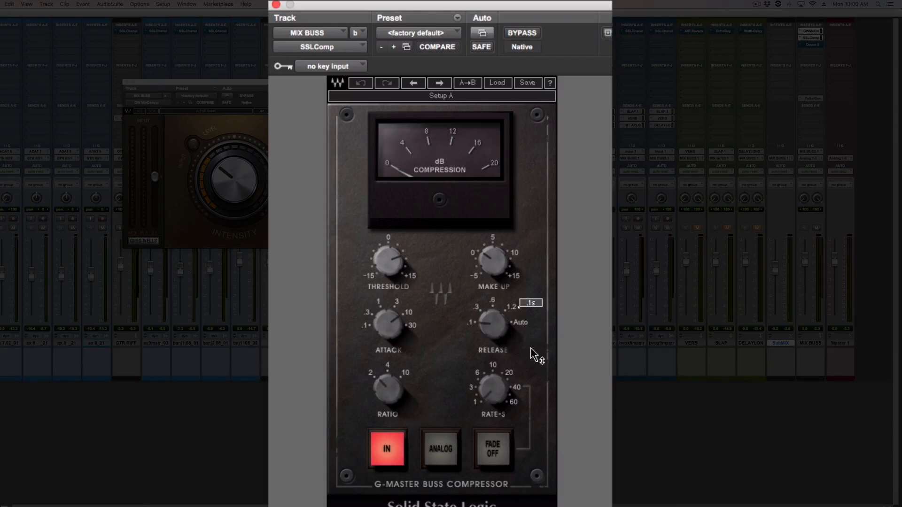
pyautogui.moveTo(504, 266)
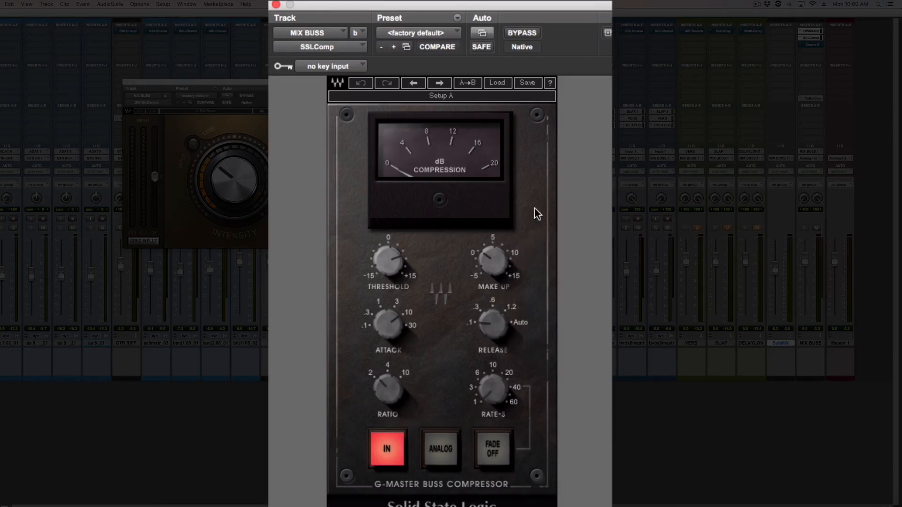
pyautogui.press('space')
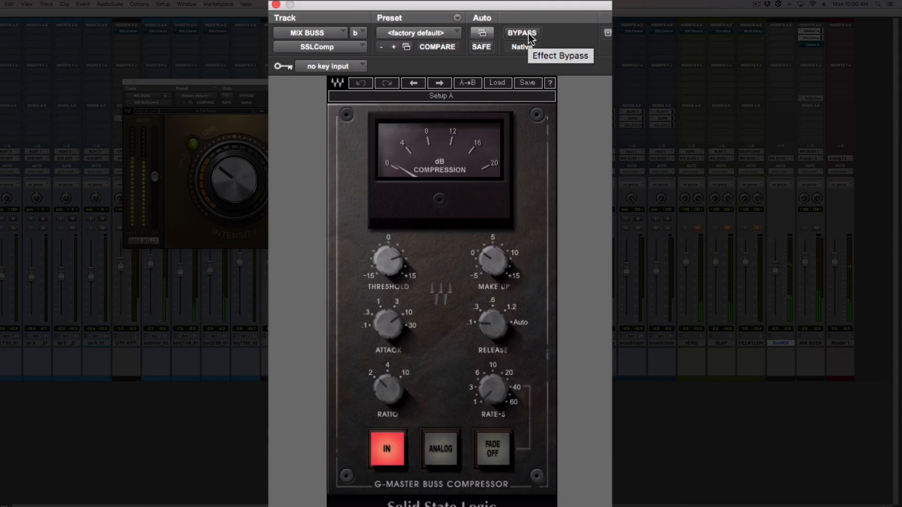
# Step: Make Ozone 8 inactive on MIX BUSS, and toggle the bypass of GW MixCentric and SSLComp together for comparison
pyautogui.click(814, 46)
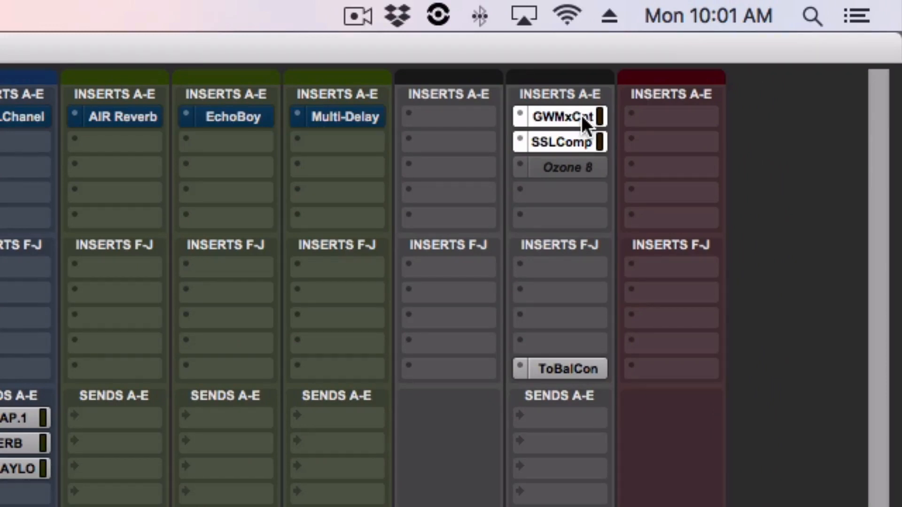
pyautogui.keyDown('super'); pyautogui.click(582, 114); pyautogui.keyUp('super')
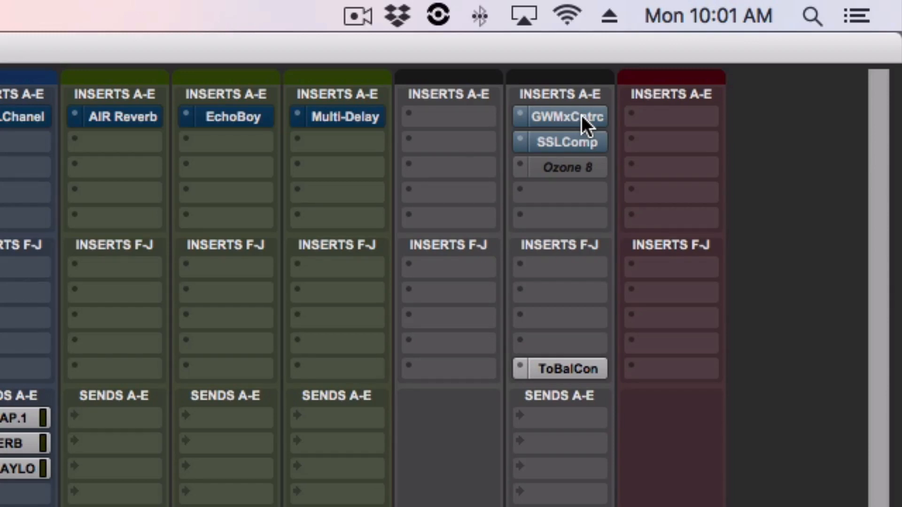
pyautogui.keyDown('super'); pyautogui.click(581, 115); pyautogui.keyUp('super')
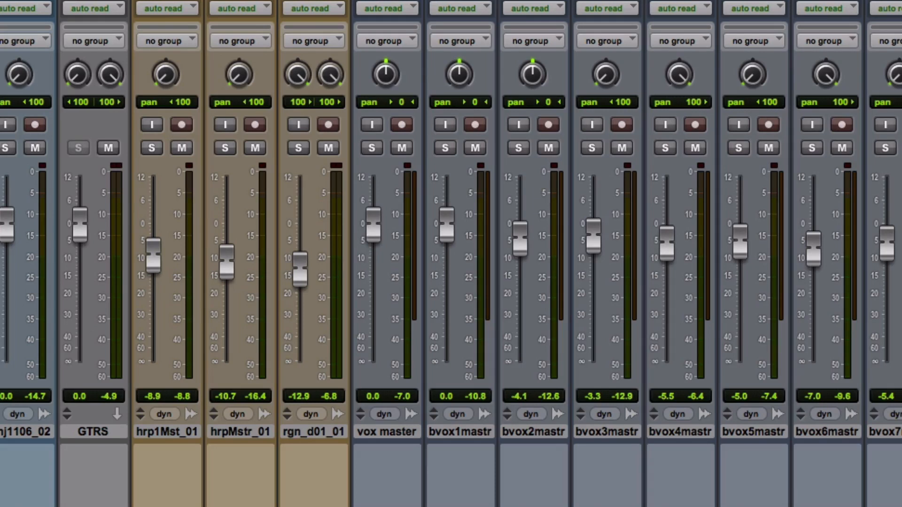
# Step: Examine the fader levels and panning of the vocal, guitar, bass and drum channels, closing the open channel strip plug-in
pyautogui.hscroll(-20, 451, 253)
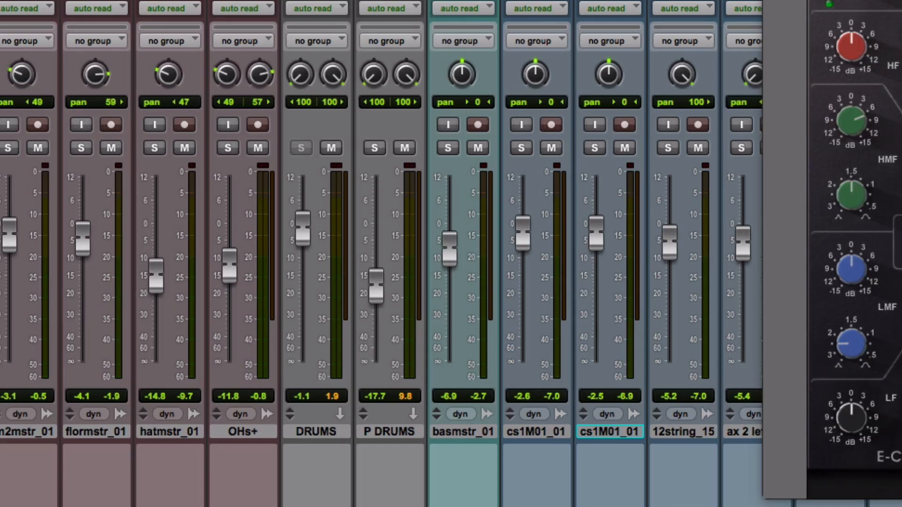
pyautogui.hscroll(15, 381, 254)
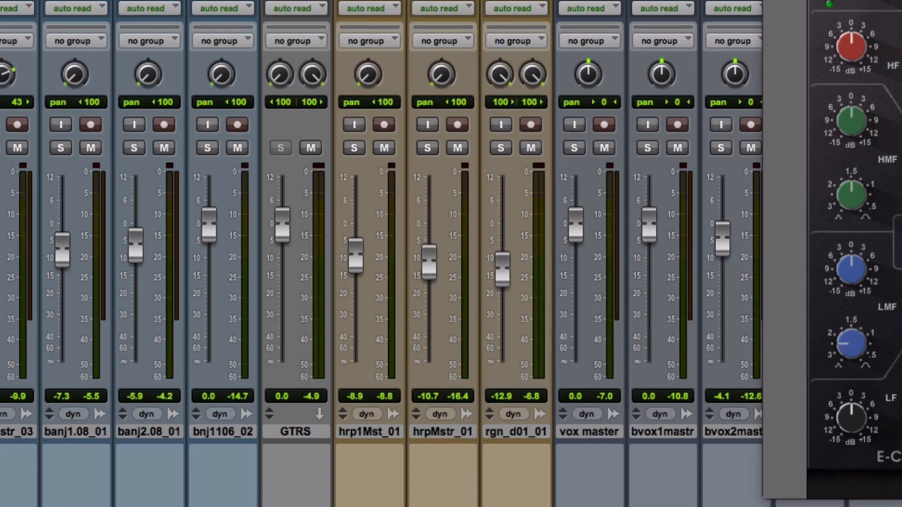
pyautogui.press('super+w')
pyautogui.hscroll(-4, 451, 254)
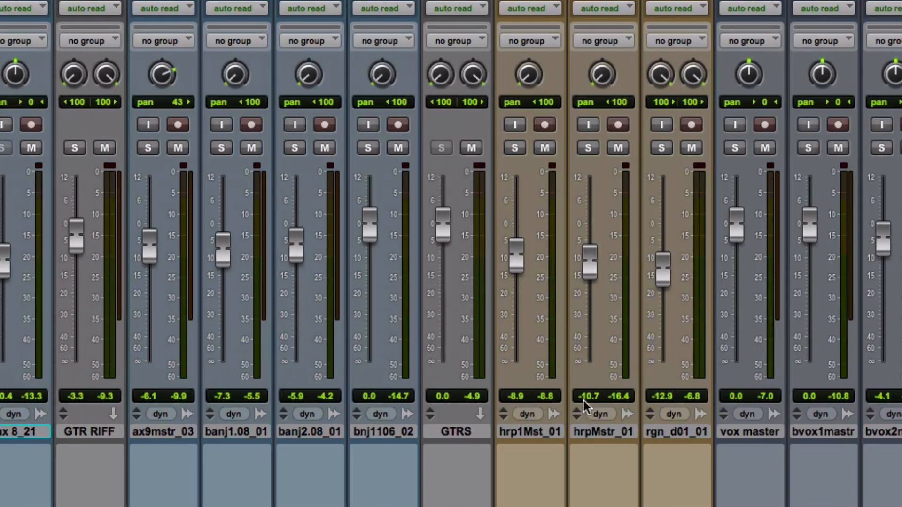
pyautogui.hscroll(-12, 582, 405)
pyautogui.hscroll(-15, 188, 276)
pyautogui.hscroll(-6, 262, 231)
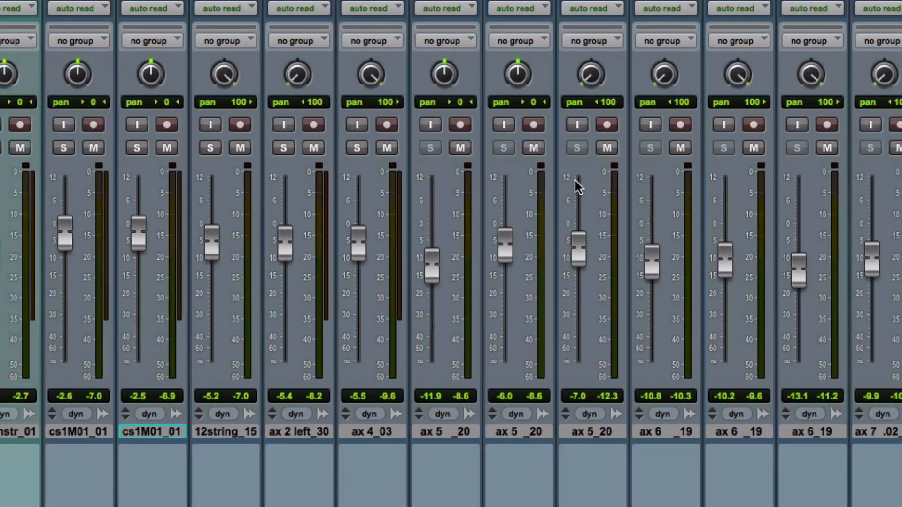
pyautogui.hscroll(-10, 575, 181)
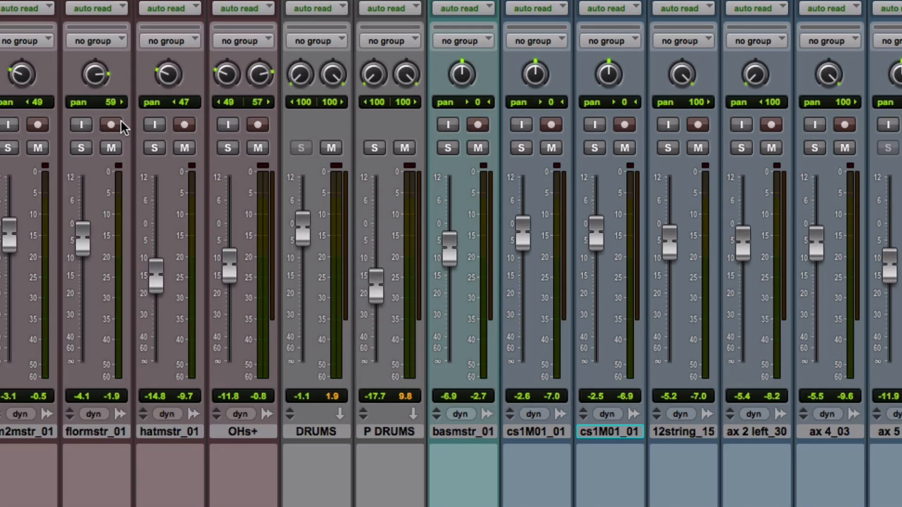
# Step: Examine the panning and fader levels of the drum, bass, guitar, banjo, harp and backing vocal channels
pyautogui.hscroll(15, 480, 358)
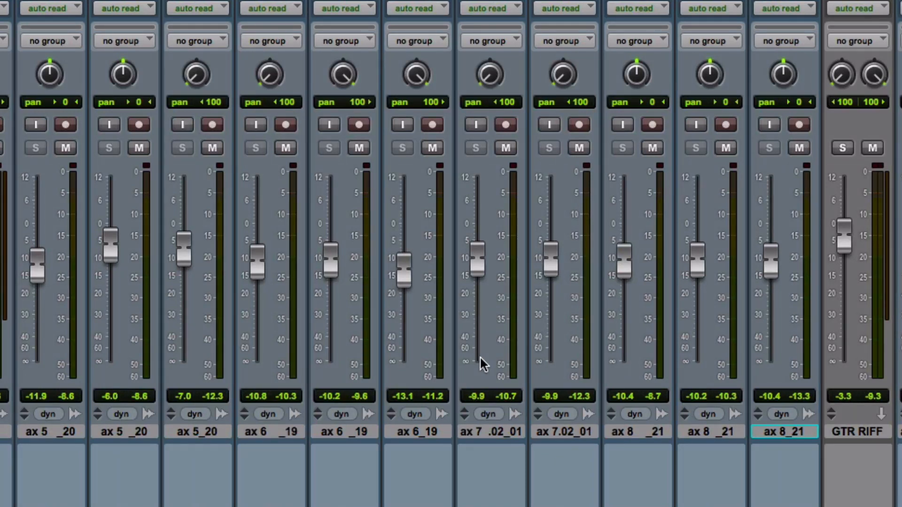
pyautogui.hscroll(-15, 480, 359)
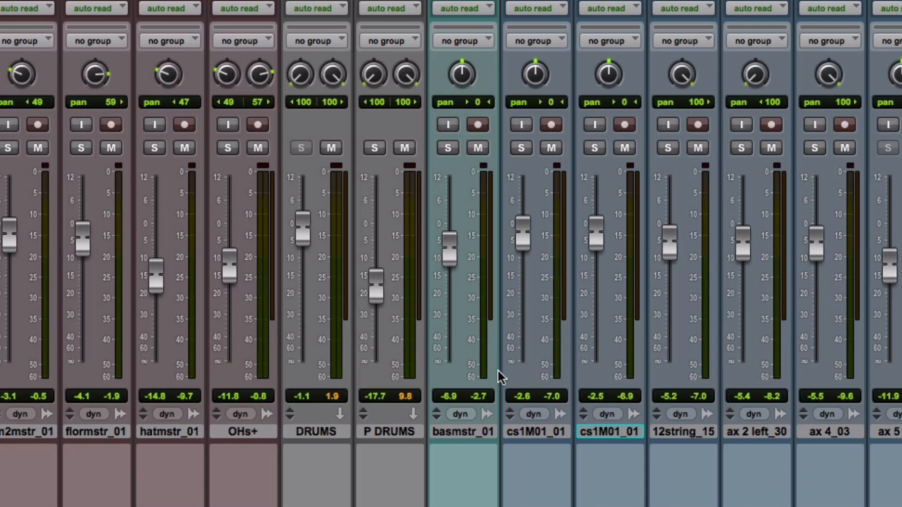
pyautogui.hscroll(15, 565, 426)
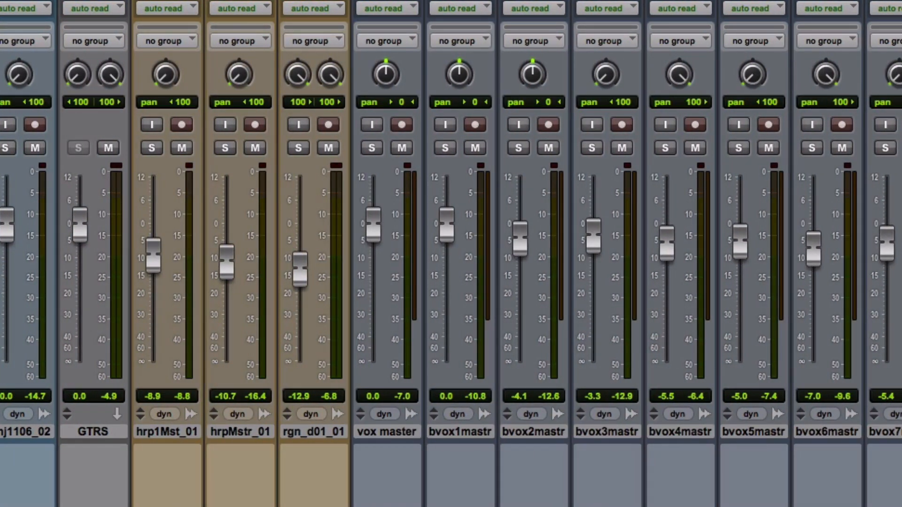
pyautogui.hscroll(-15, 432, 433)
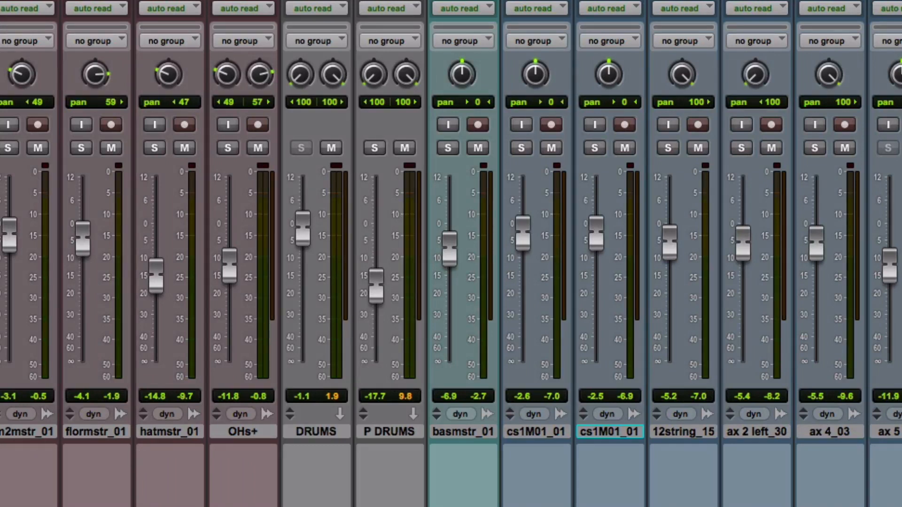
pyautogui.hscroll(15, 468, 2)
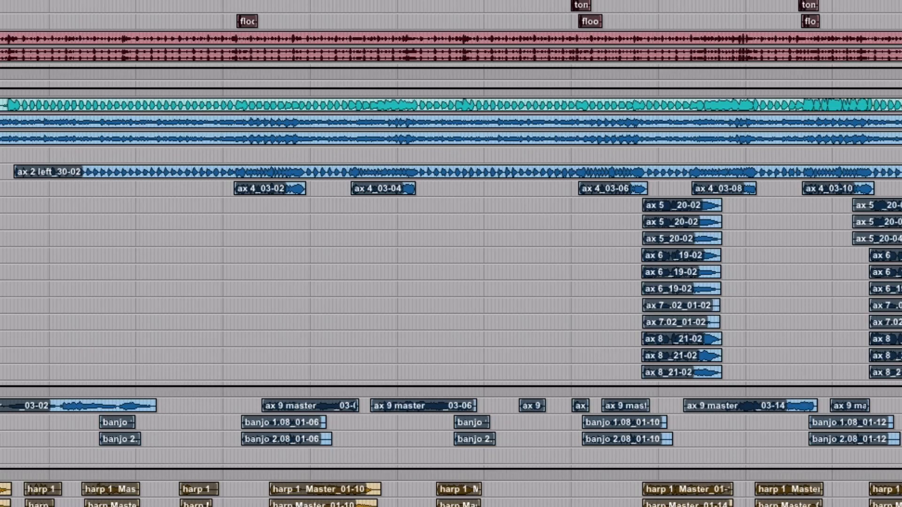
# Step: Enlarge the track heights in the edit window and select the banjo 1.08_01-10 and banjo 2.08_01-10 clips together
pyautogui.hotkey('ctrl', 'Up')
pyautogui.hotkey('ctrl', 'Up')
pyautogui.scroll(-9, 564, 431)
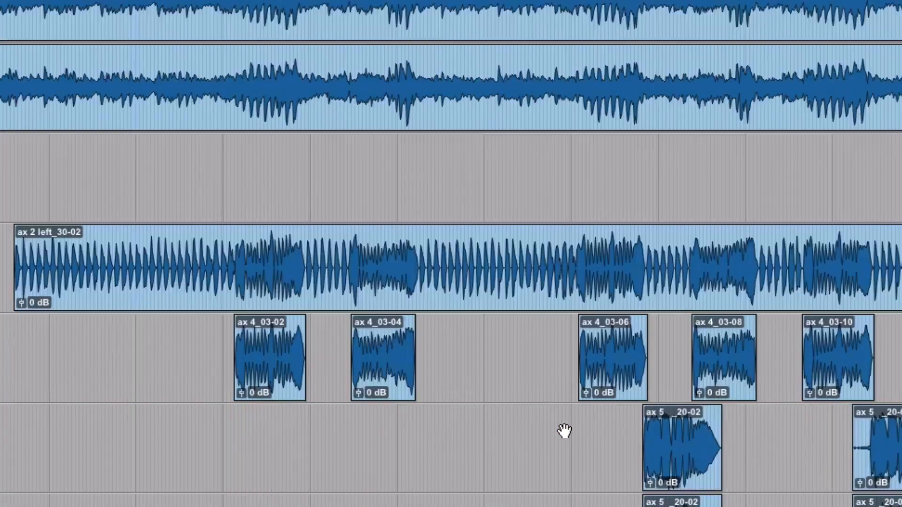
pyautogui.scroll(-2, 565, 431)
pyautogui.scroll(-9, 564, 432)
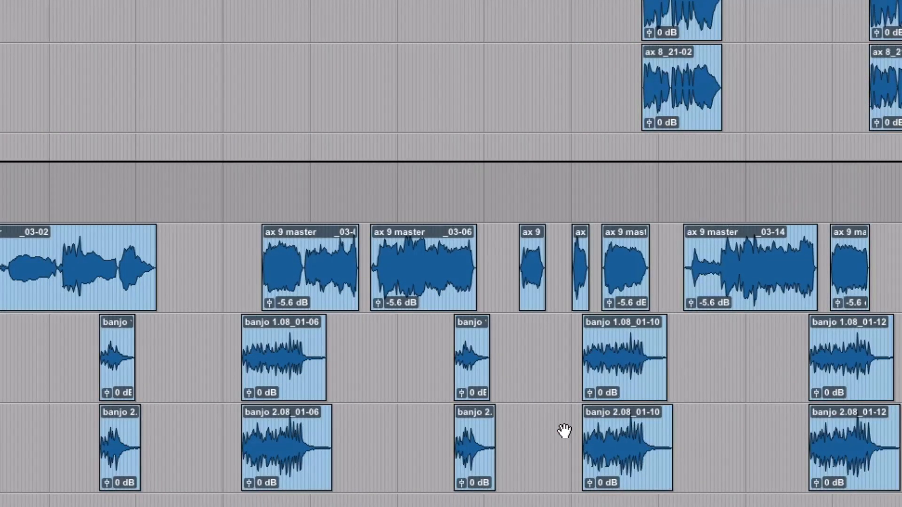
pyautogui.click(574, 441)
pyautogui.click(616, 461)
pyautogui.keyDown('shift'); pyautogui.click(616, 365); pyautogui.keyUp('shift')
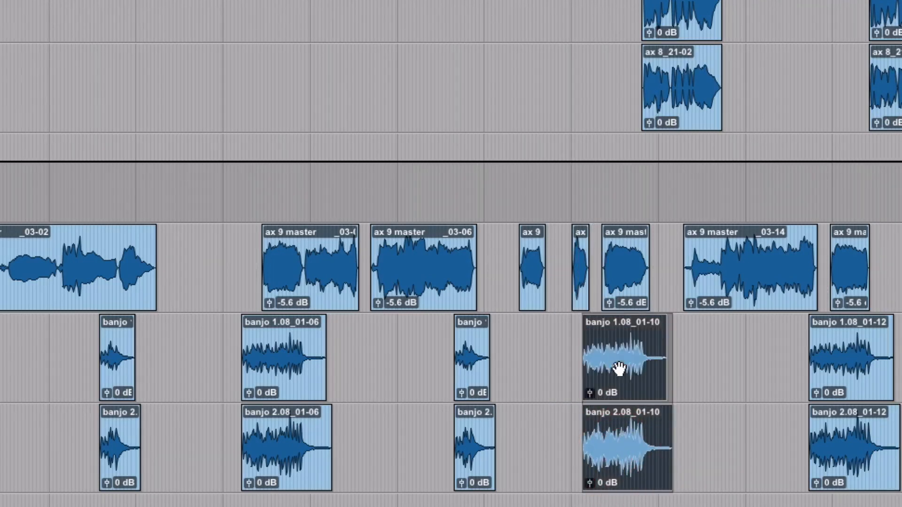
# Step: Play the banjo phrase repeatedly, starting just before the banjo 1.08_01-10 and banjo 2.08_01-10 clips
pyautogui.press('space')
pyautogui.click(566, 350)
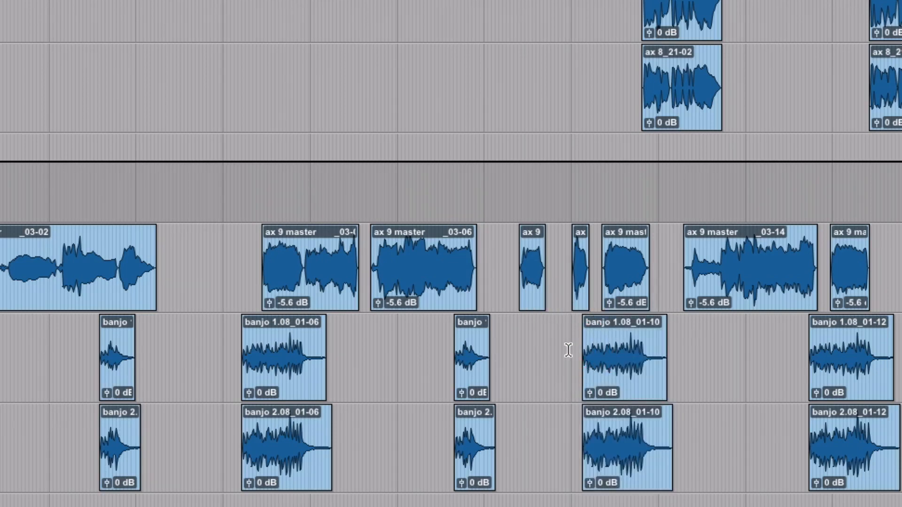
pyautogui.click(560, 348)
pyautogui.press('space')
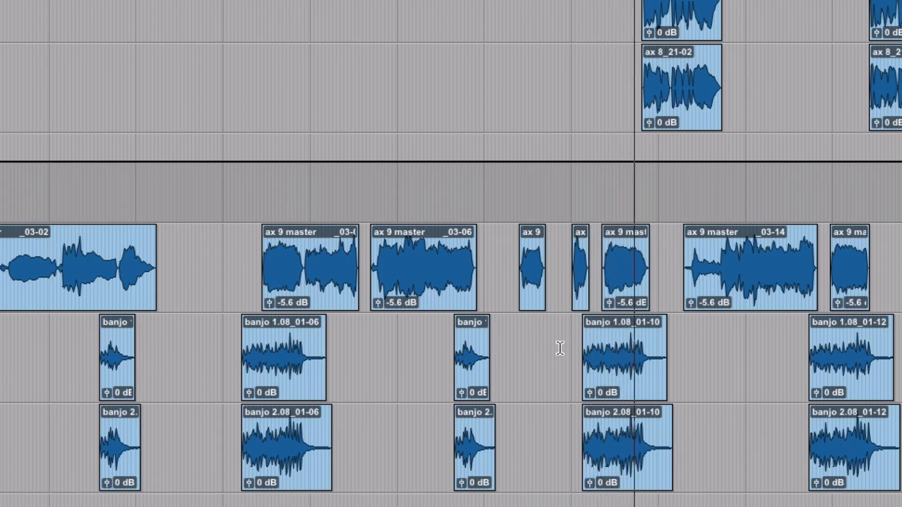
pyautogui.press('space')
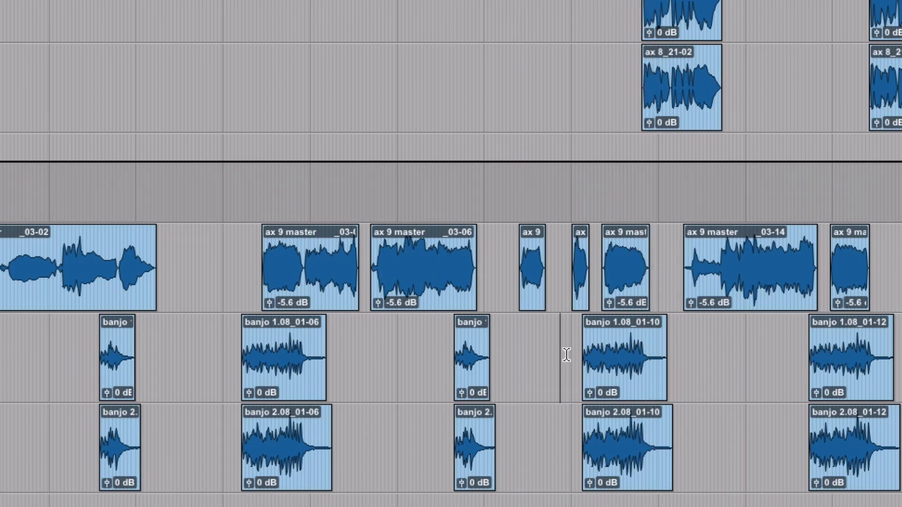
pyautogui.press('space')
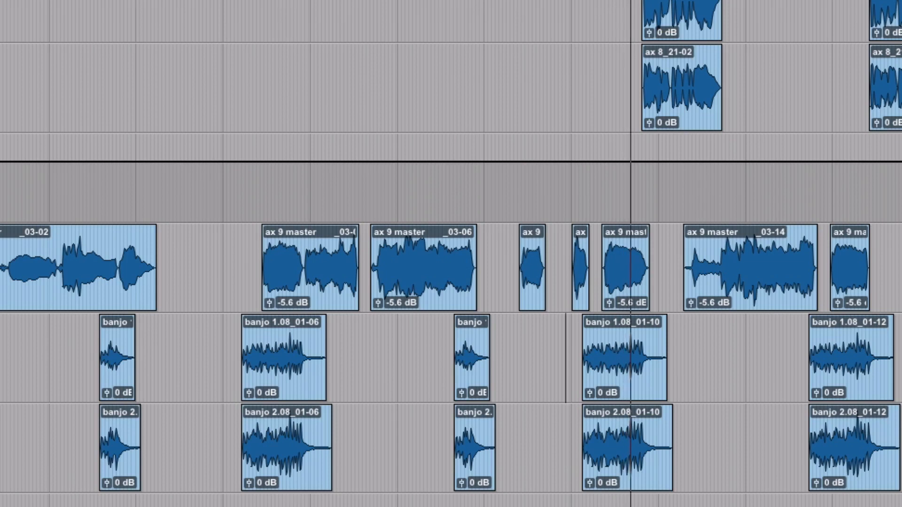
pyautogui.press('space')
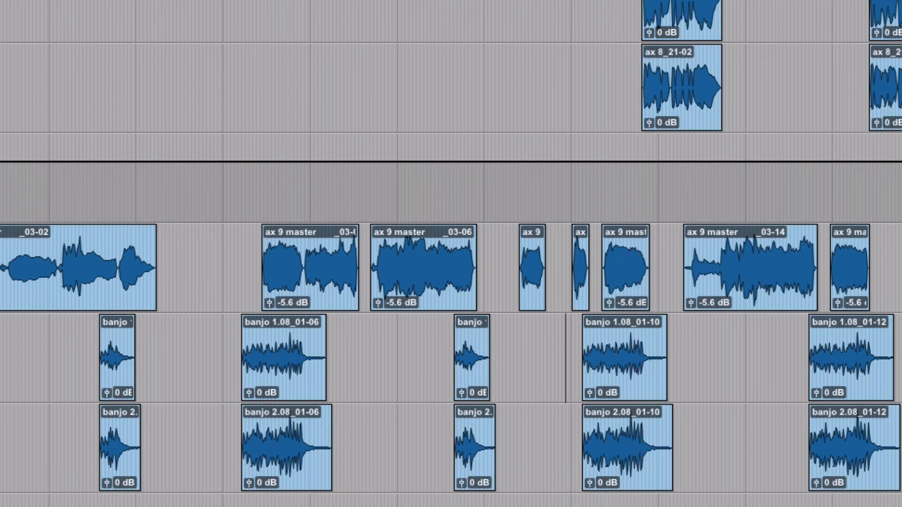
pyautogui.press('space')
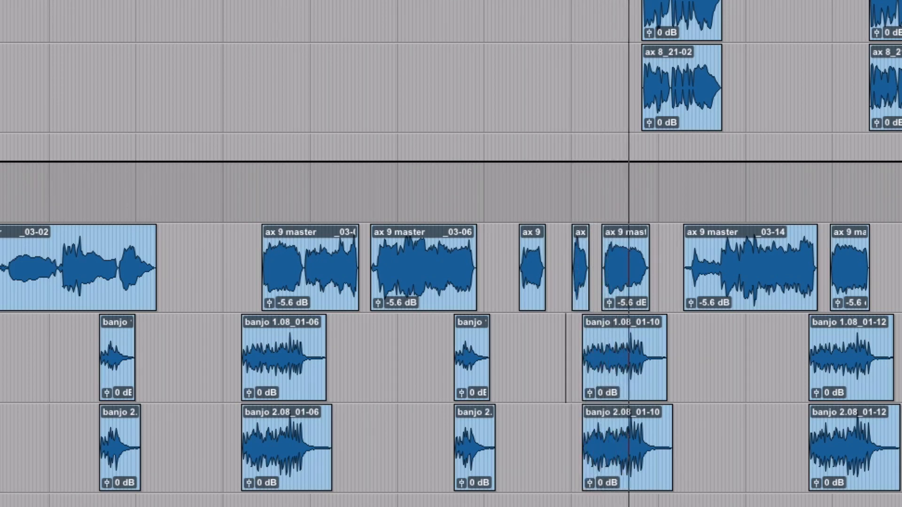
pyautogui.press('space')
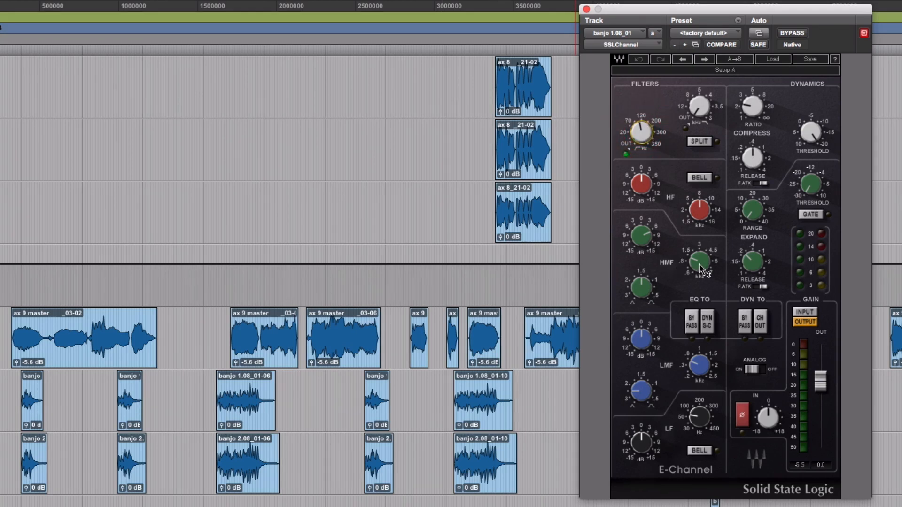
# Step: Examine the HMF frequency and gain and the compressor threshold of SSLChannel on banjo 1.08_01
pyautogui.moveTo(701, 269)
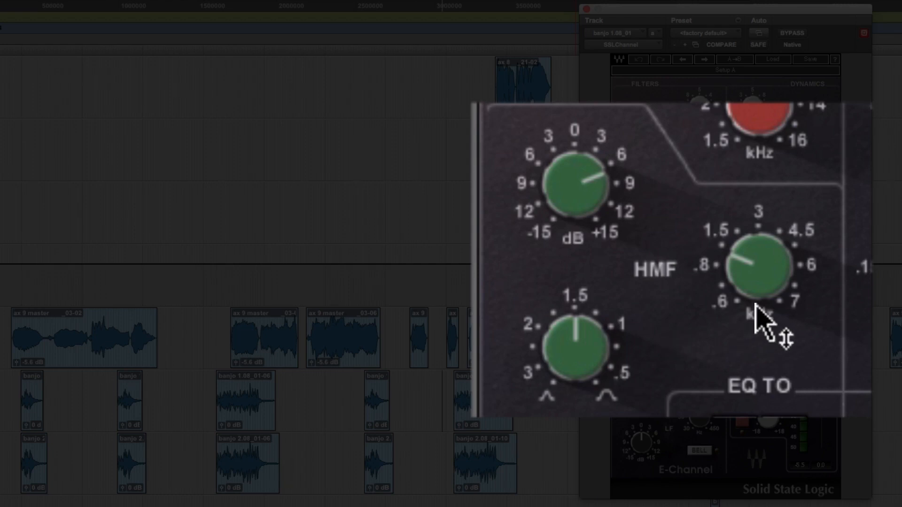
pyautogui.moveTo(771, 257)
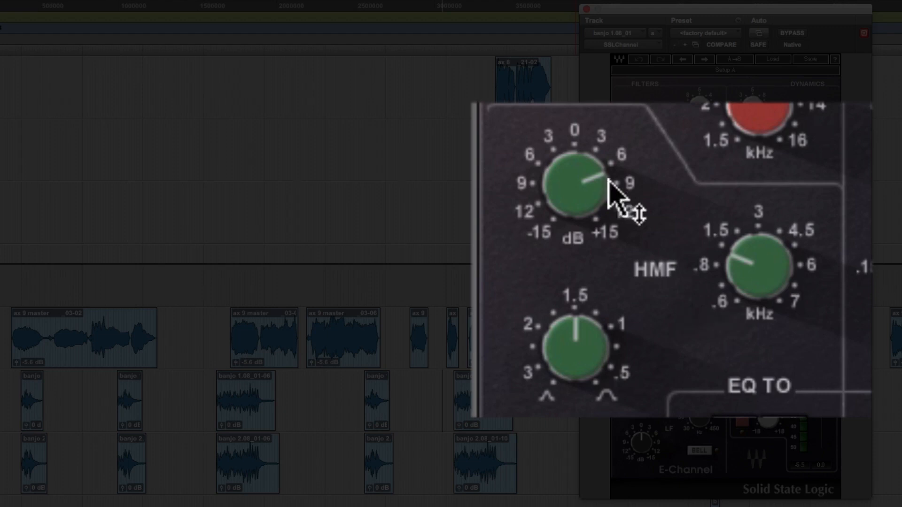
pyautogui.moveTo(594, 190)
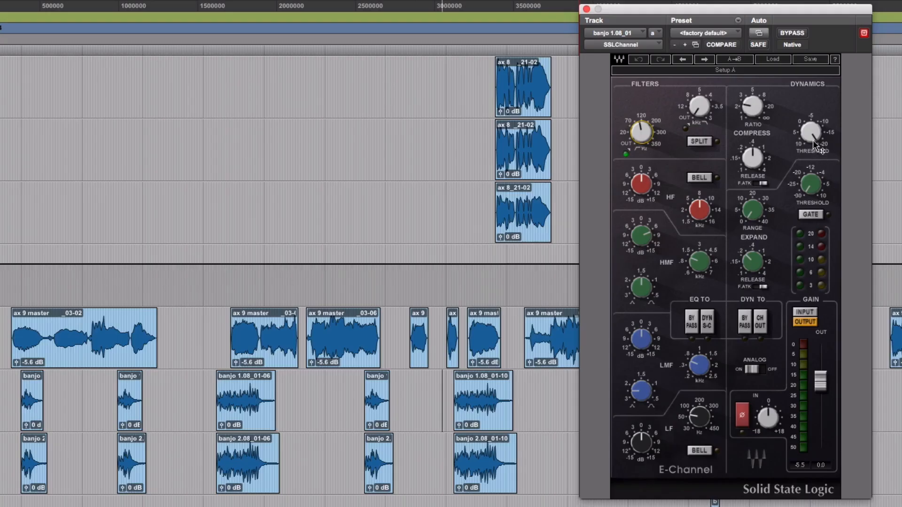
pyautogui.moveTo(812, 140)
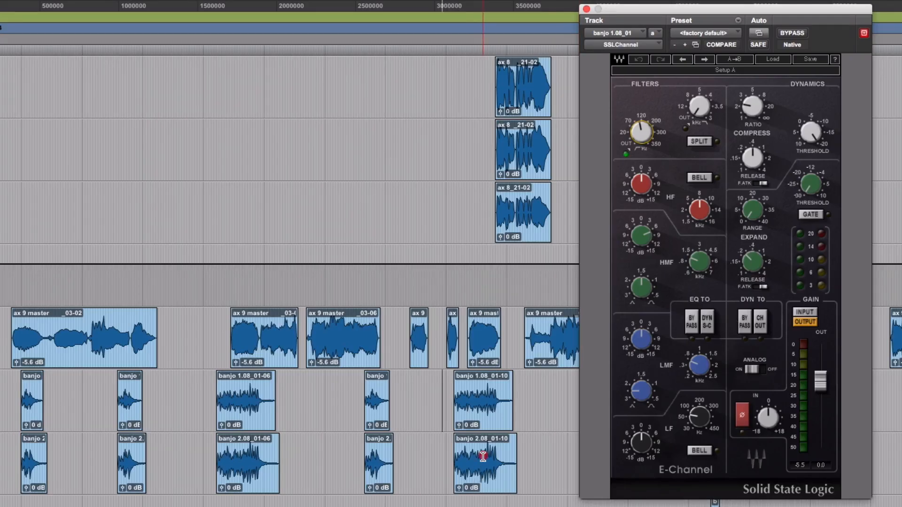
# Step: Inspect the waveform of banjo 2.08_01-10 up close and highlight the loud transient near its end
pyautogui.click(483, 456)
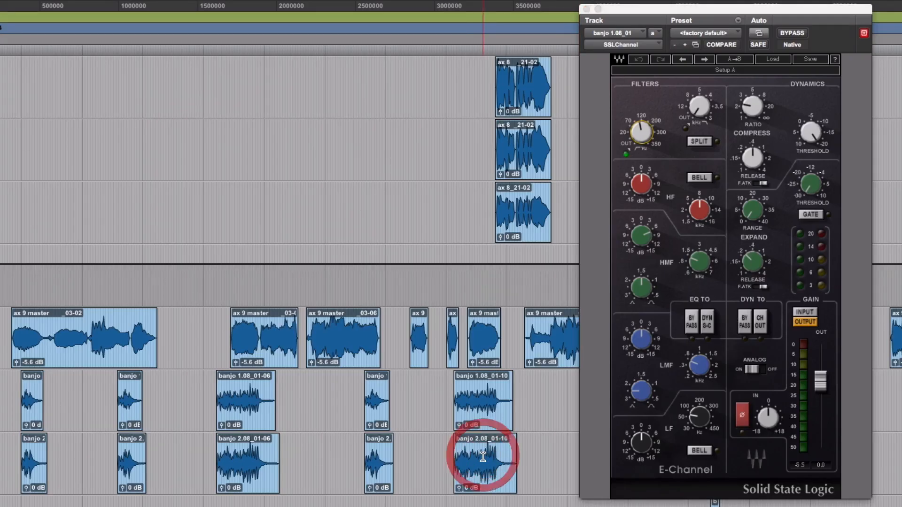
pyautogui.press('t')
pyautogui.press('t')
pyautogui.press('t')
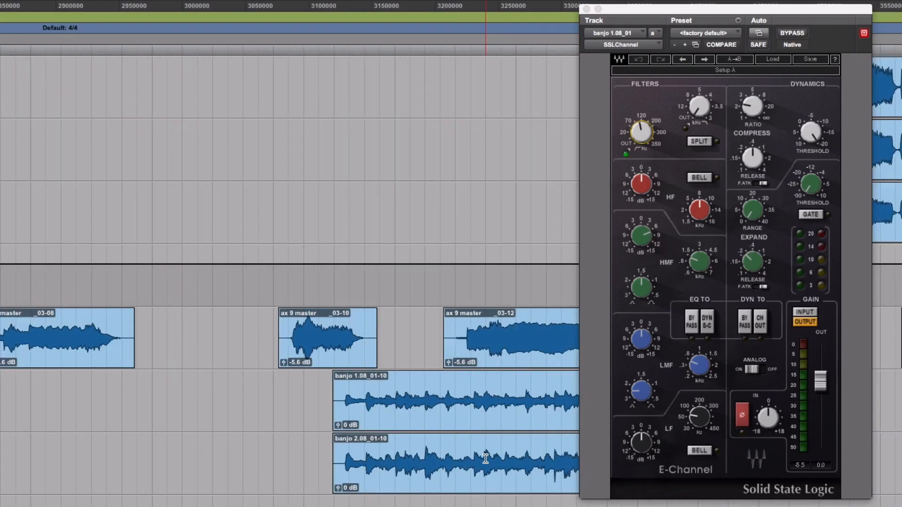
pyautogui.hscroll(4, 486, 459)
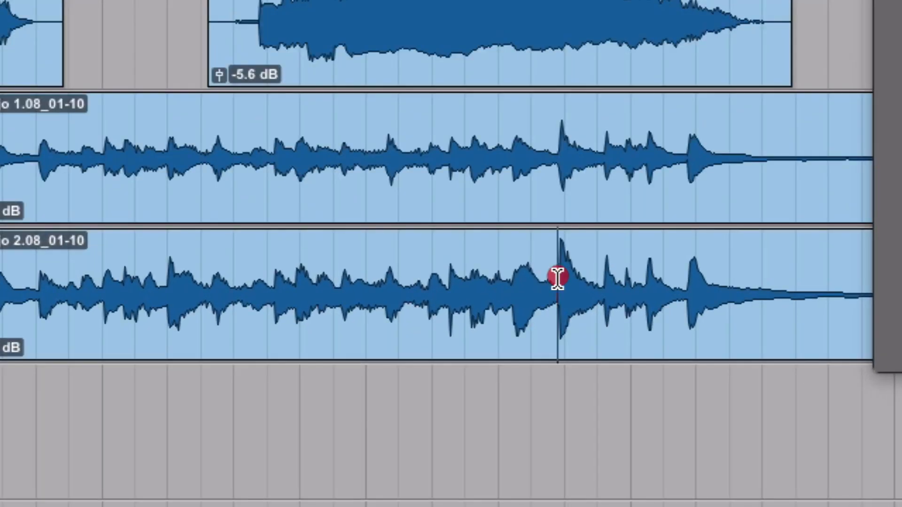
pyautogui.moveTo(460, 420); pyautogui.dragTo(475, 419)
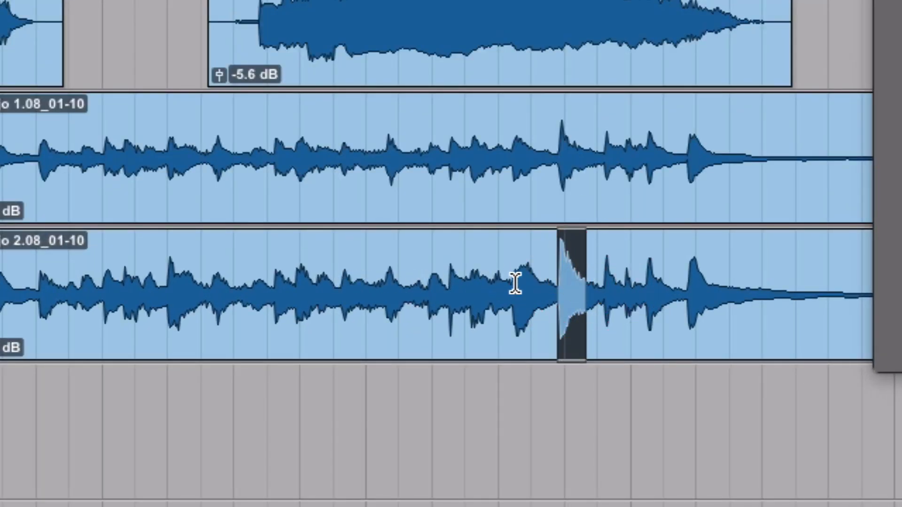
pyautogui.click(553, 281)
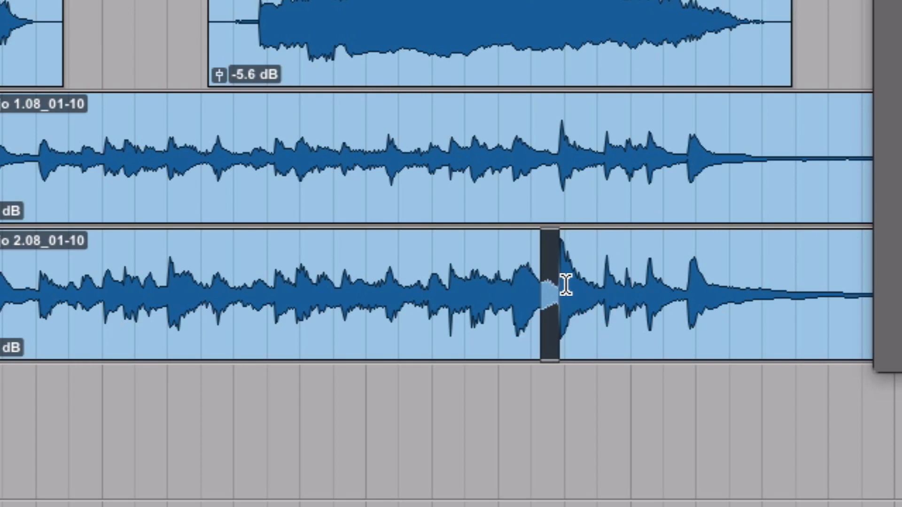
pyautogui.click(562, 282)
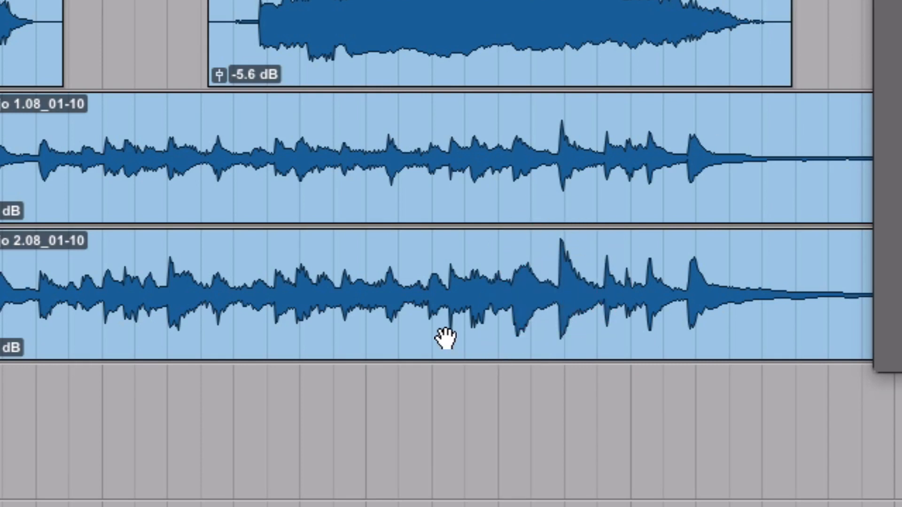
pyautogui.moveTo(535, 268); pyautogui.dragTo(574, 268)
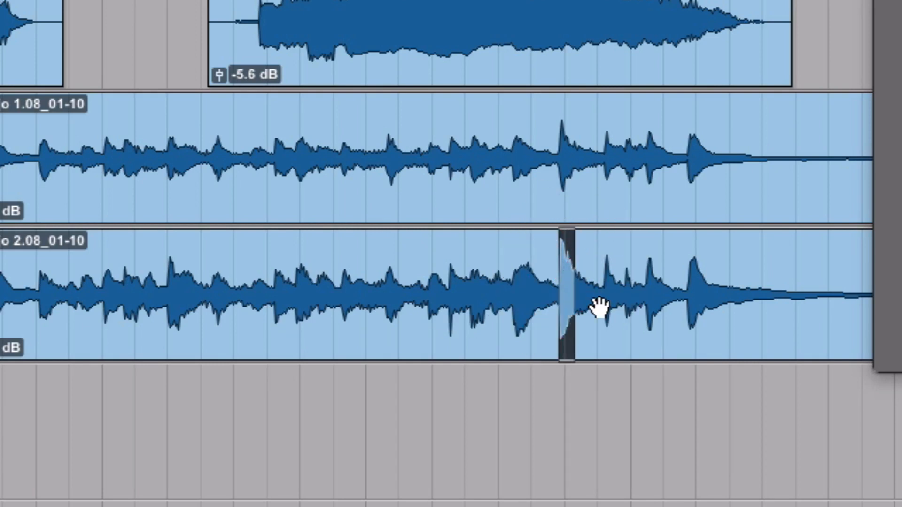
# Step: Return to the wider track view and select only the banjo 1.08_01 and banjo 2.08_01 tracks
pyautogui.press('r')
pyautogui.press('r')
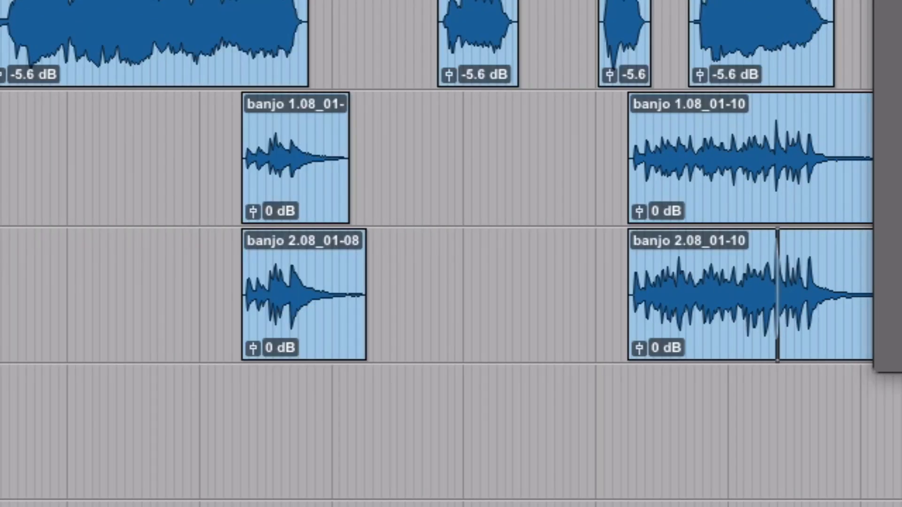
pyautogui.click(774, 181)
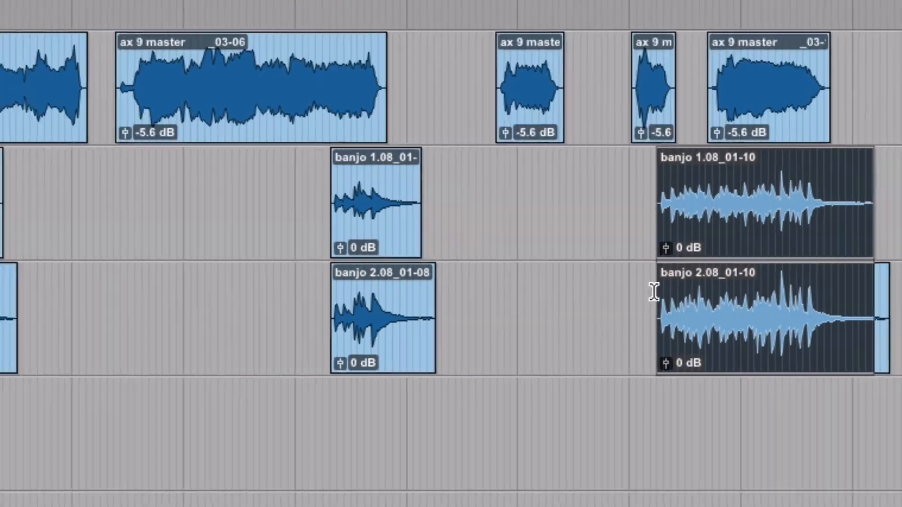
pyautogui.click(625, 260)
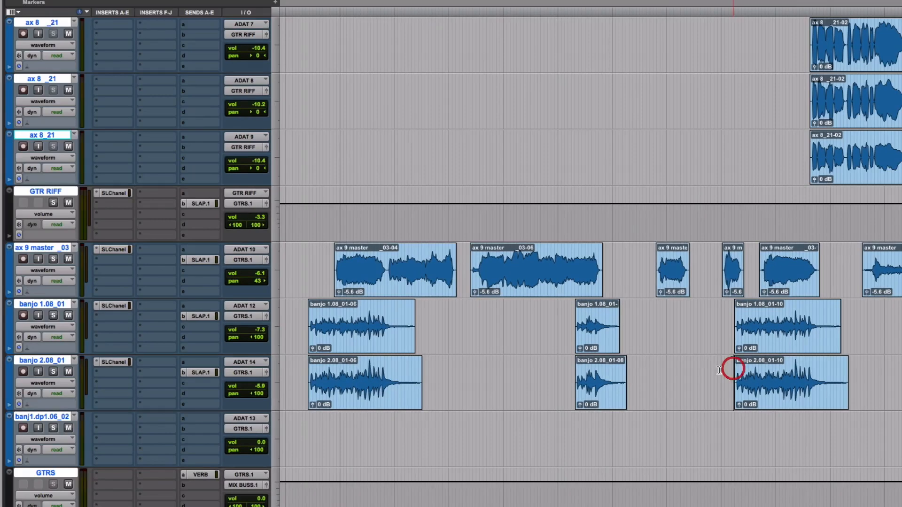
pyautogui.scroll(-10, 49, 486)
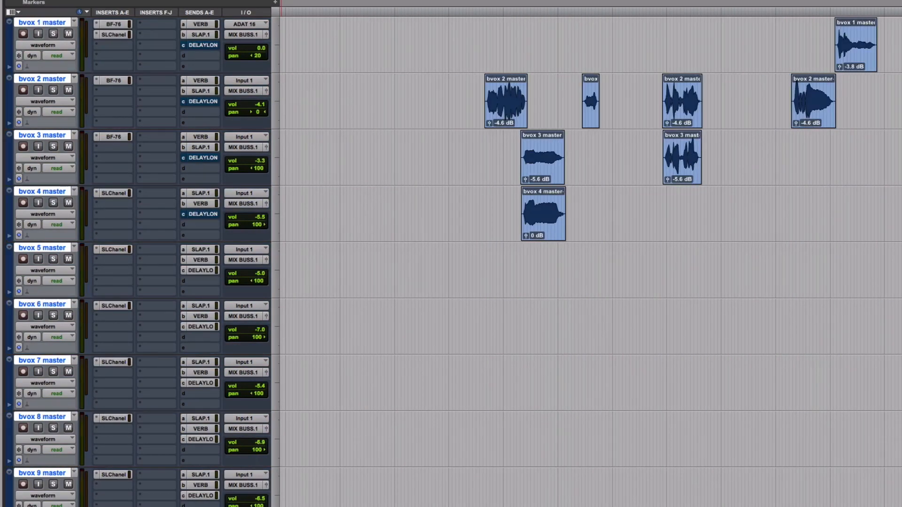
pyautogui.scroll(10, 164, 393)
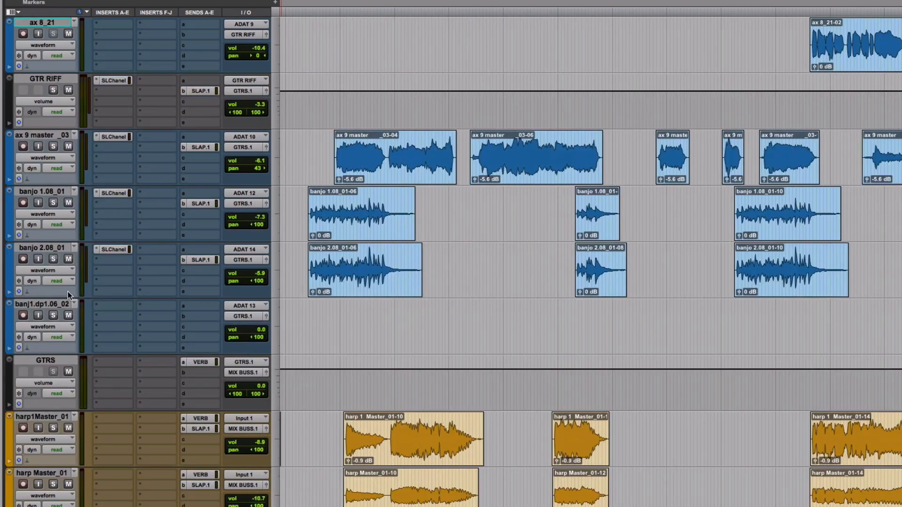
pyautogui.click(55, 192)
pyautogui.keyDown('shift'); pyautogui.click(53, 247); pyautogui.keyUp('shift')
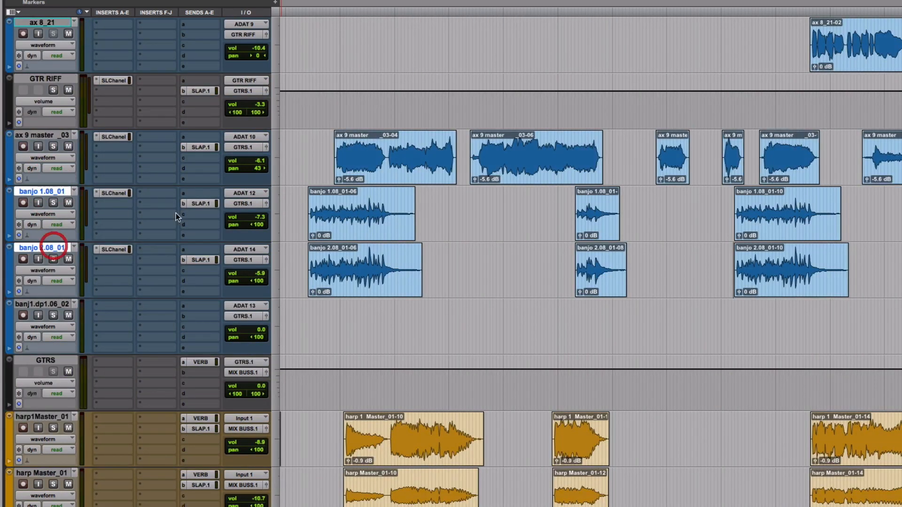
# Step: Select the two banjo -10 clips and compare them with SSLChannel bypassed and active on both banjo tracks
pyautogui.click(754, 233)
pyautogui.keyDown('shift'); pyautogui.click(758, 276); pyautogui.keyUp('shift')
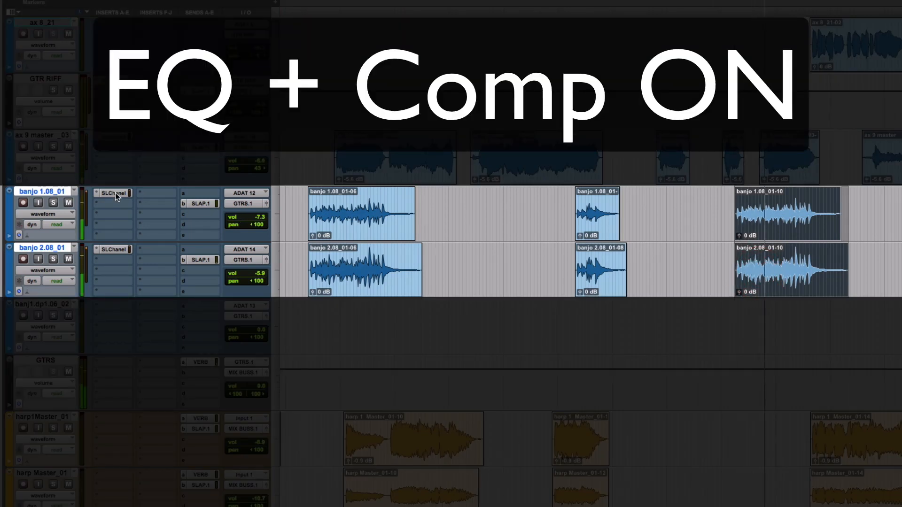
pyautogui.keyDown('alt'); pyautogui.keyDown('shift'); pyautogui.keyDown('super'); pyautogui.click(116, 193); pyautogui.keyUp('super'); pyautogui.keyUp('shift'); pyautogui.keyUp('alt')
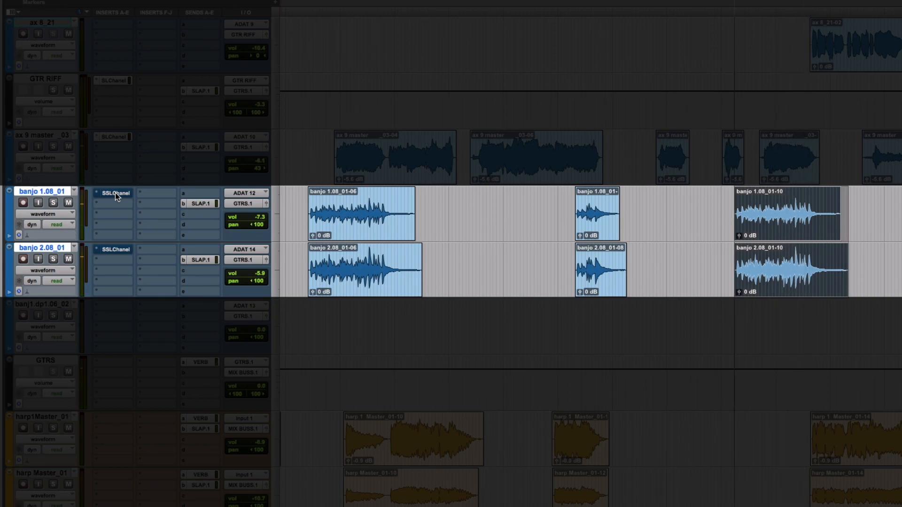
pyautogui.click(115, 193)
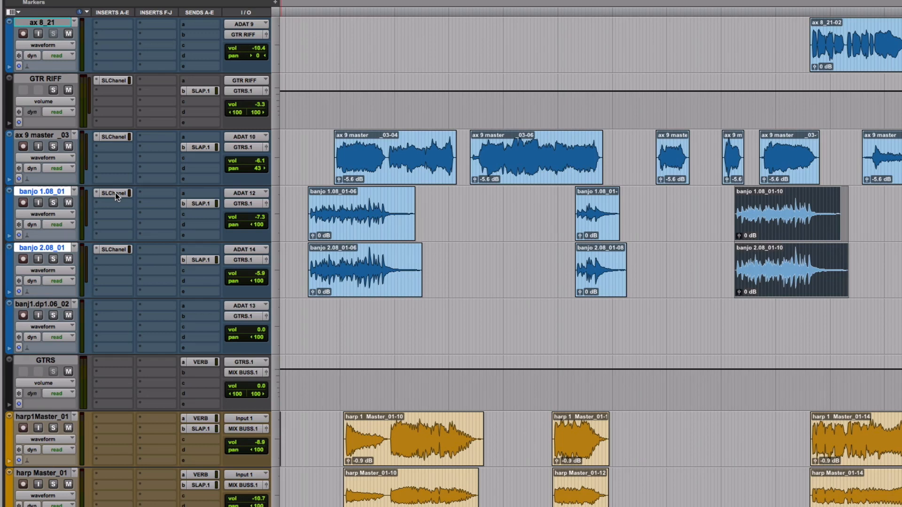
# Step: Bring up the Mix window and select the 12string_15 track among the guitar channels
pyautogui.click(699, 205)
pyautogui.press('super+equal')
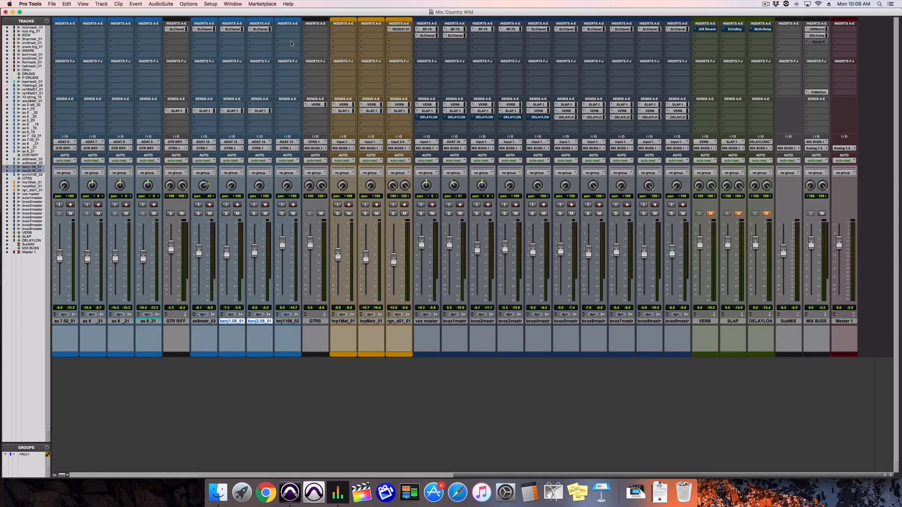
pyautogui.click(294, 323)
pyautogui.hscroll(-3, 295, 323)
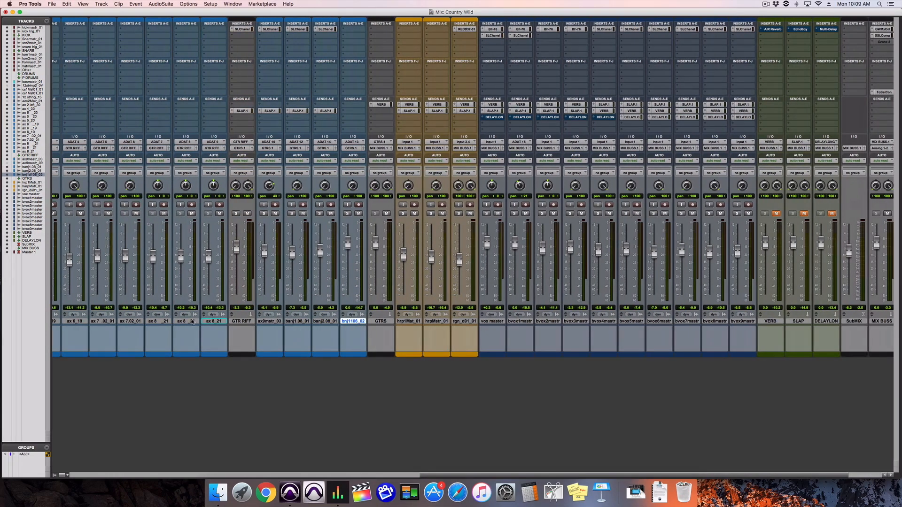
pyautogui.hscroll(-12, 209, 324)
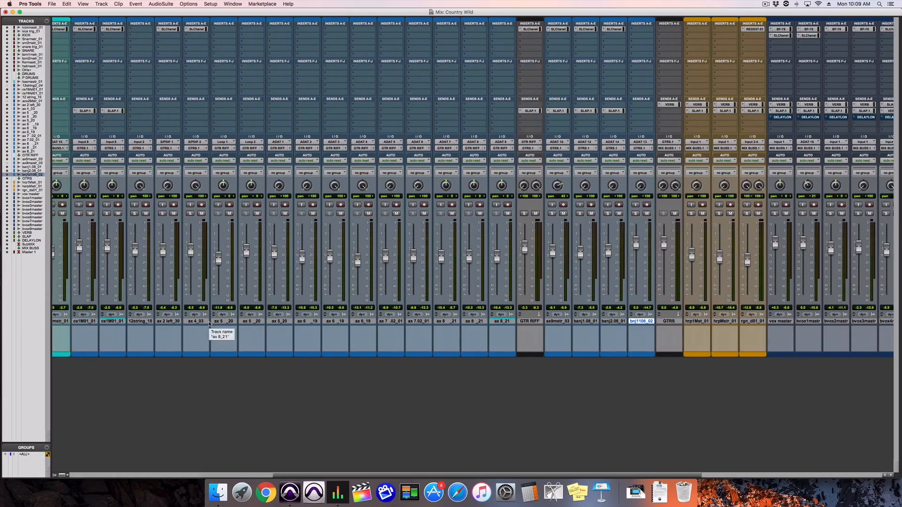
pyautogui.click(149, 322)
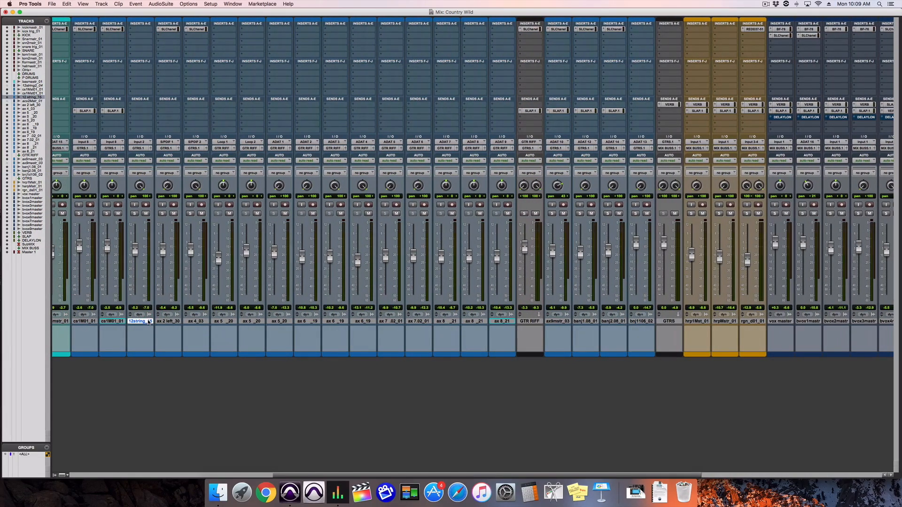
# Step: Return to the Edit window, zoom the timeline out and play the song from about bar 77
pyautogui.press('super+=')
pyautogui.press('r')
pyautogui.press('r')
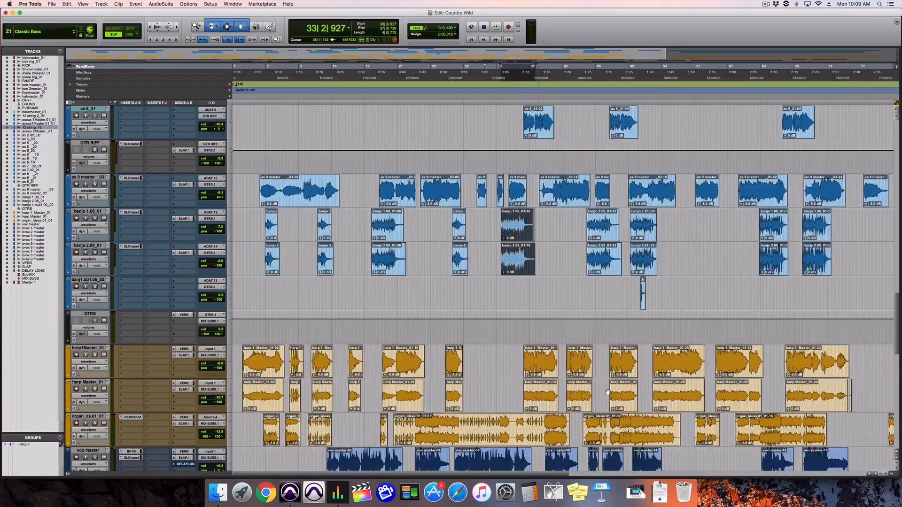
pyautogui.click(566, 324)
pyautogui.press('space')
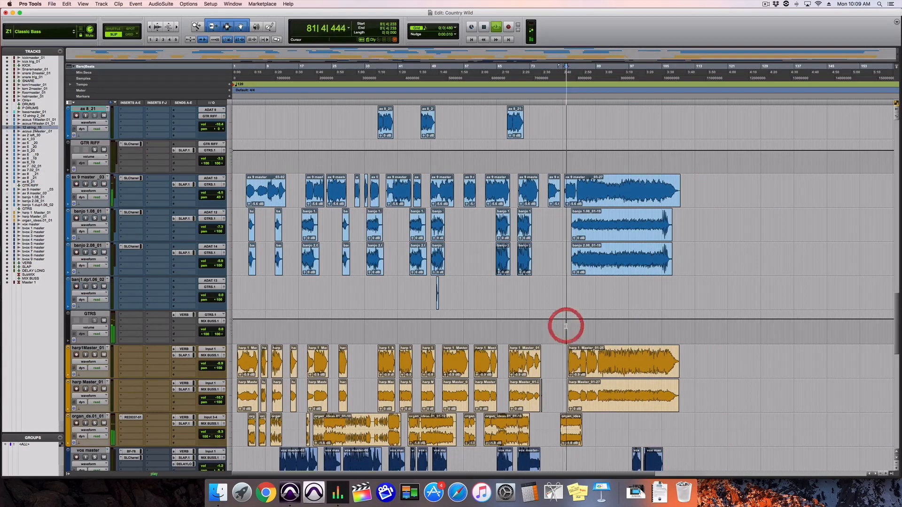
pyautogui.click(548, 327)
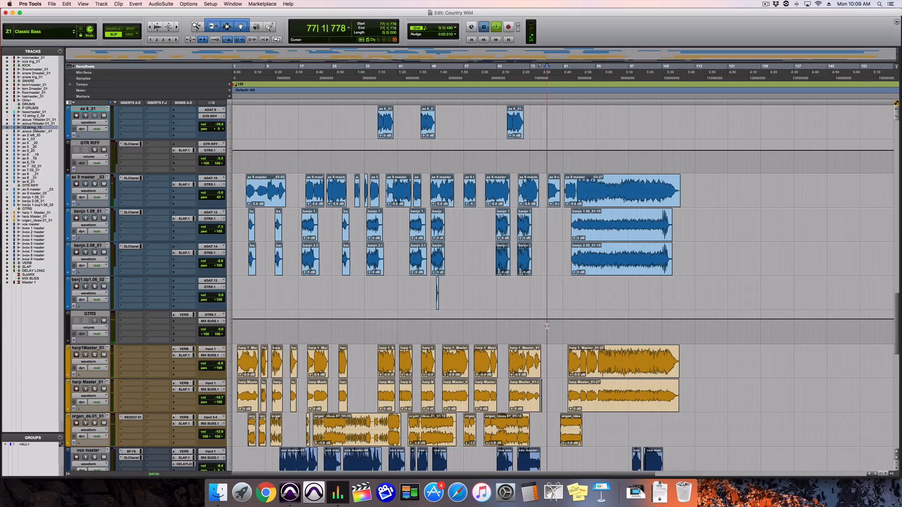
# Step: Listen to the 12 string_15 track soloed and back in the full mix, and stop playback
pyautogui.scroll(5, 431, 296)
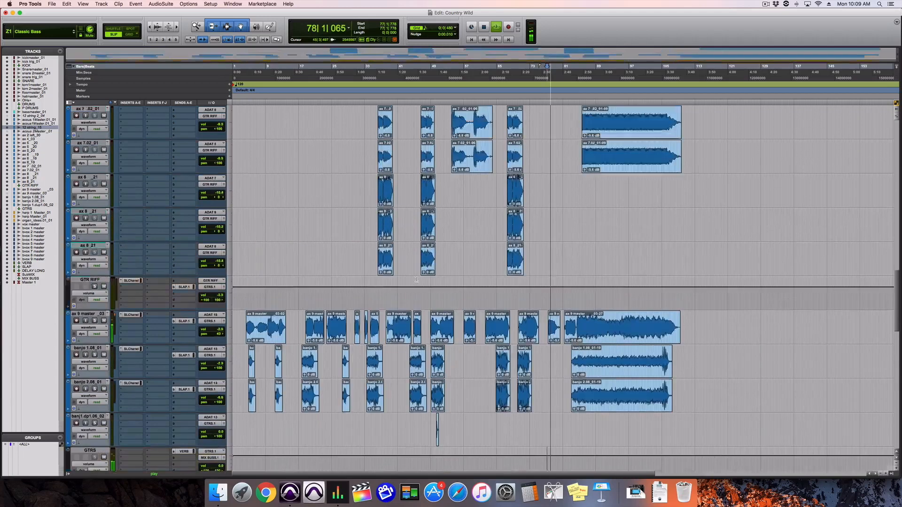
pyautogui.scroll(7, 417, 279)
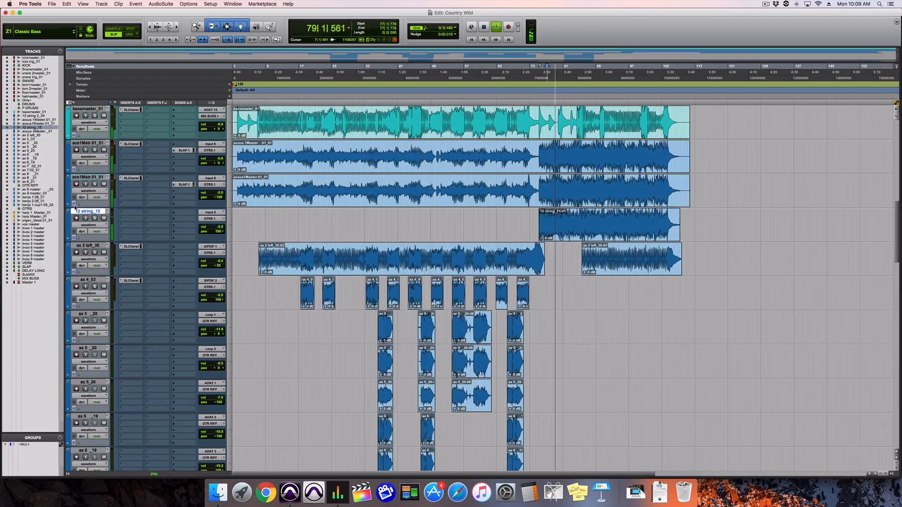
pyautogui.click(94, 218)
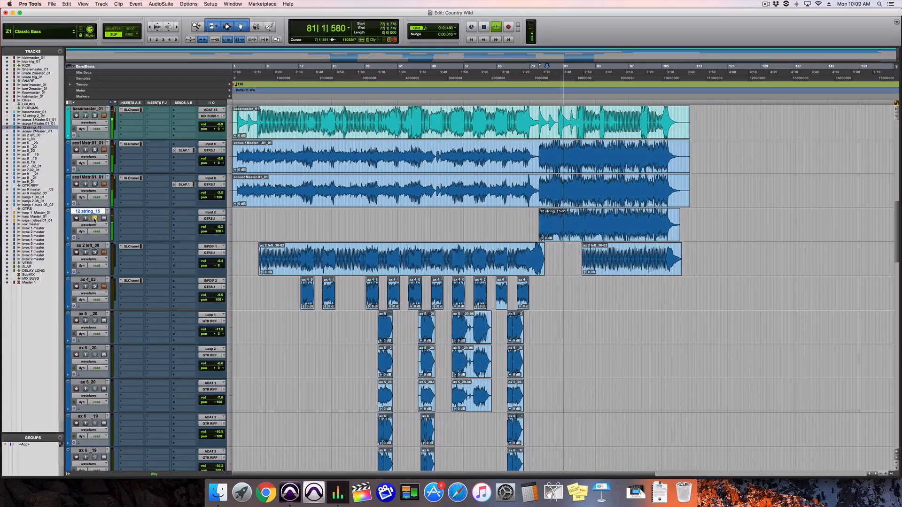
pyautogui.click(94, 218)
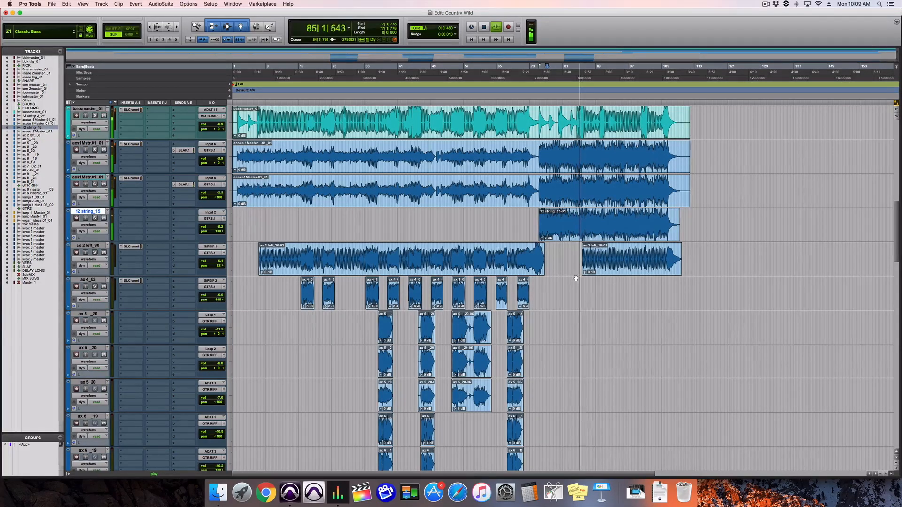
pyautogui.press('space')
# Step: In the Mix window, select all guitar tracks from the first ax 5_20 through ax 8_21
pyautogui.press('super+equal')
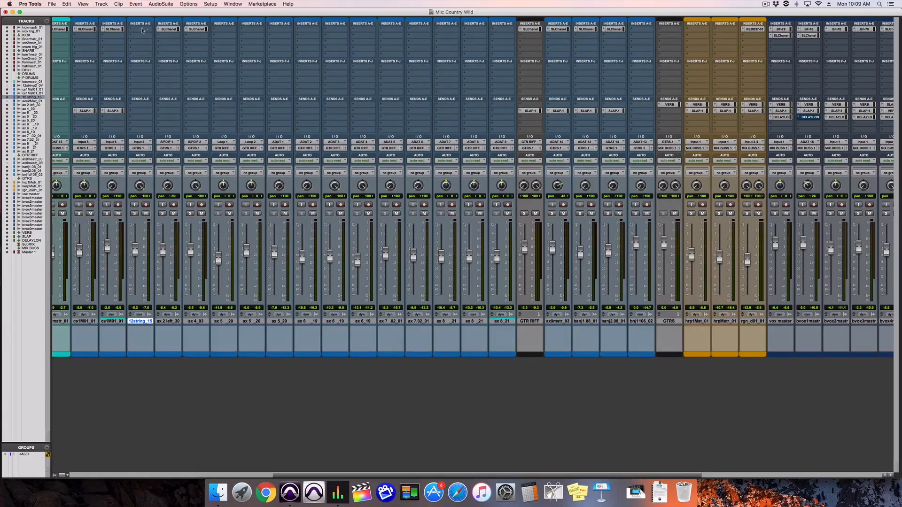
pyautogui.click(224, 321)
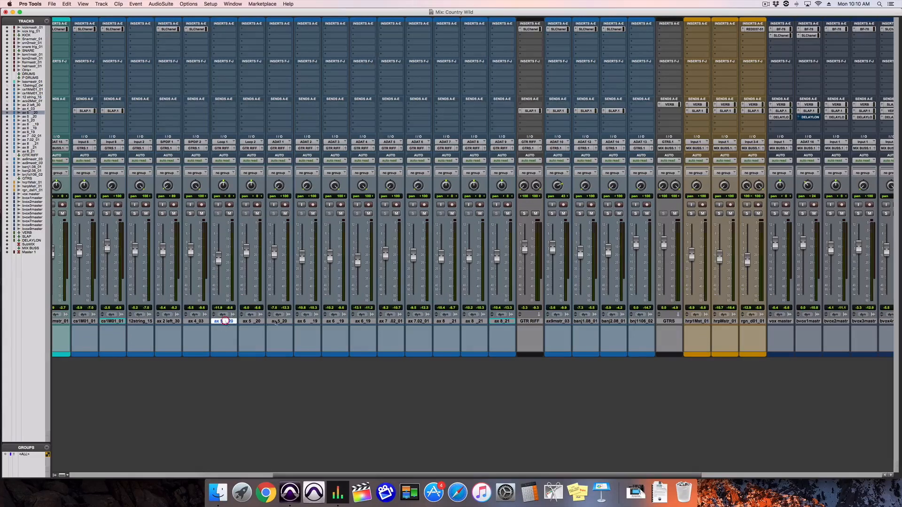
pyautogui.keyDown('shift'); pyautogui.click(500, 322); pyautogui.keyUp('shift')
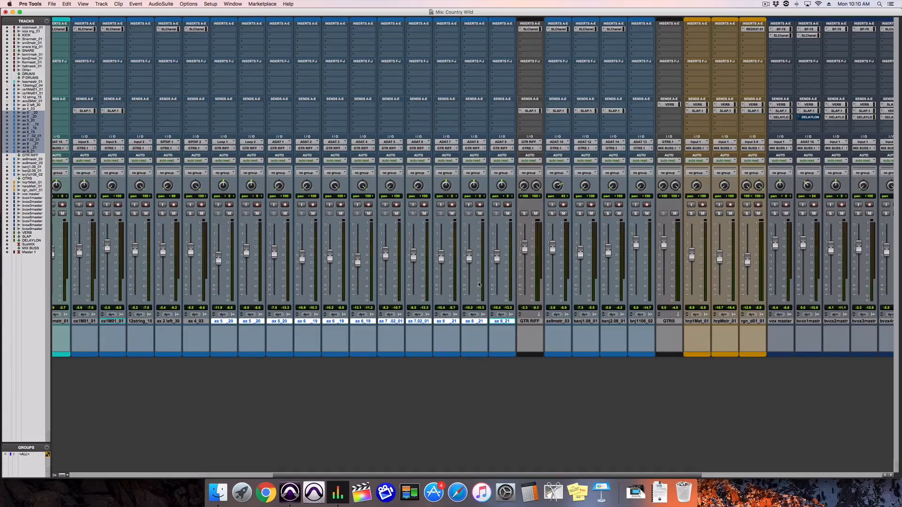
# Step: Select the GTR RIFF track, examine its SSLChannel settings and close the plug-in
pyautogui.click(530, 321)
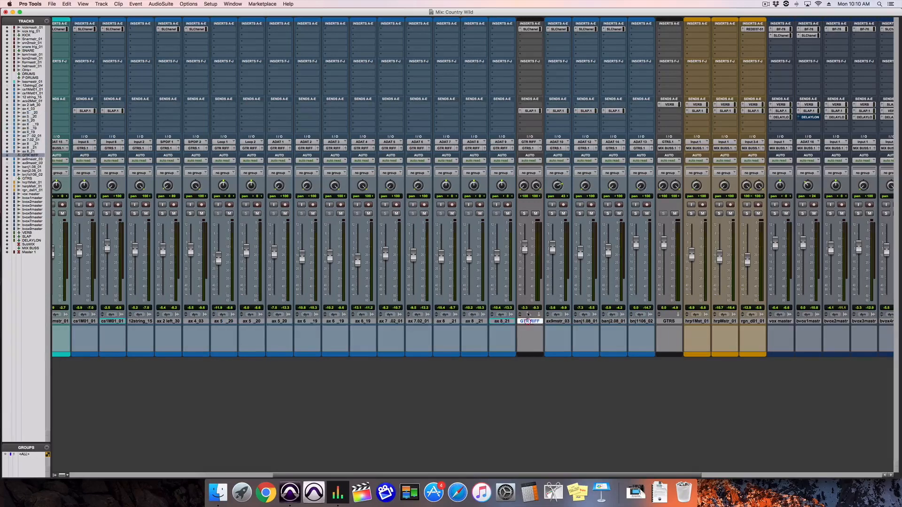
pyautogui.click(530, 29)
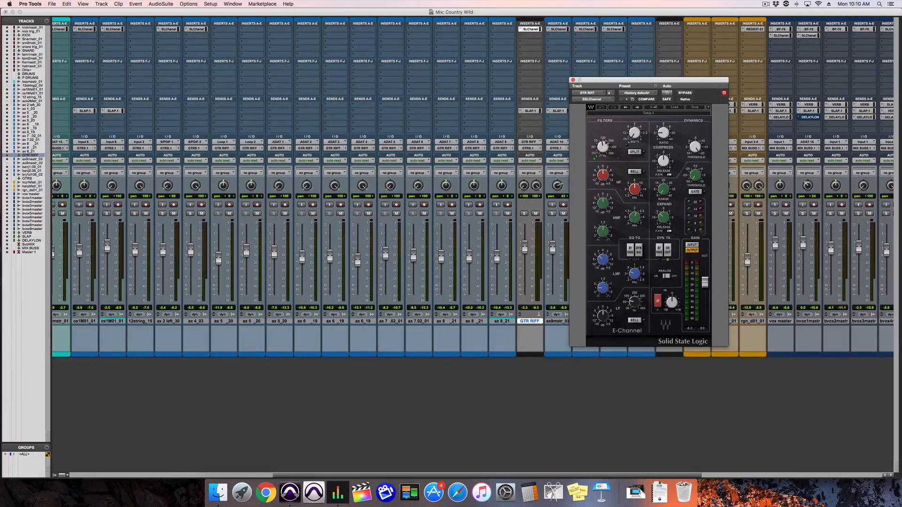
pyautogui.click(572, 80)
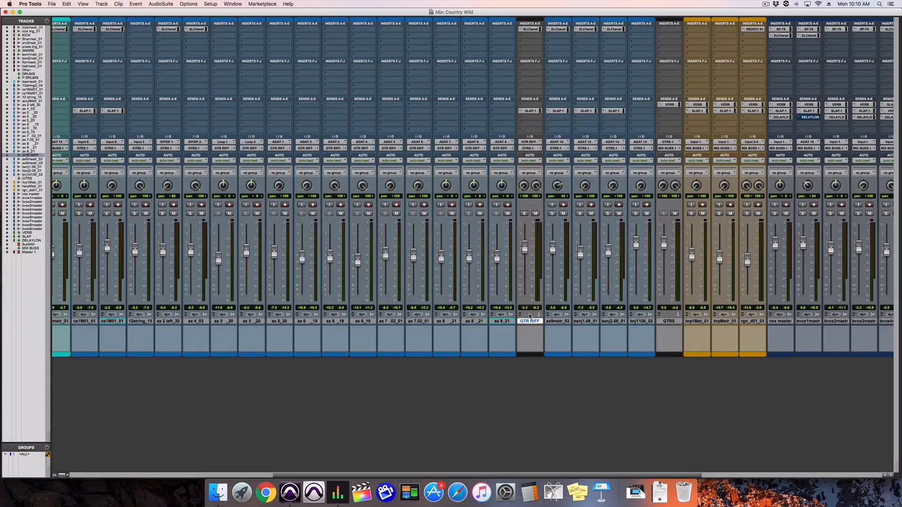
# Step: Move along the mixer to the vocal channels and select the vox master track
pyautogui.hscroll(5, 530, 315)
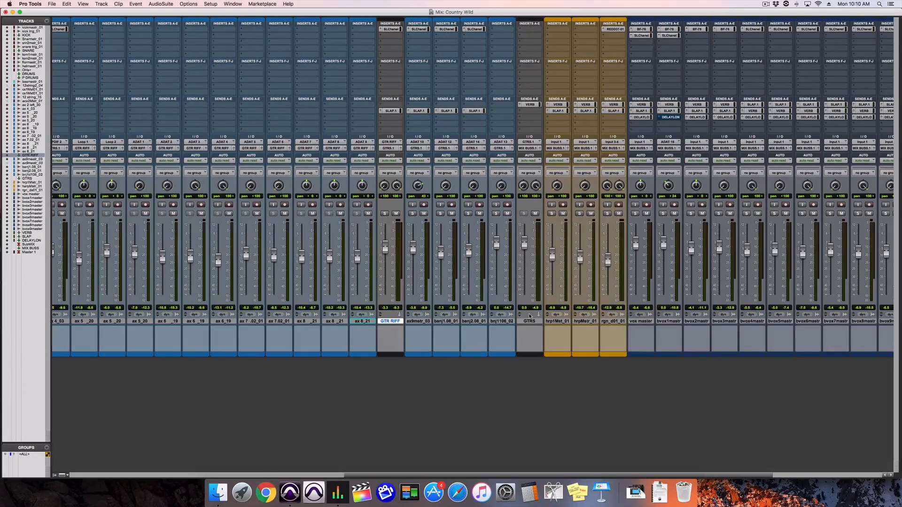
pyautogui.hscroll(3, 529, 315)
pyautogui.click(569, 323)
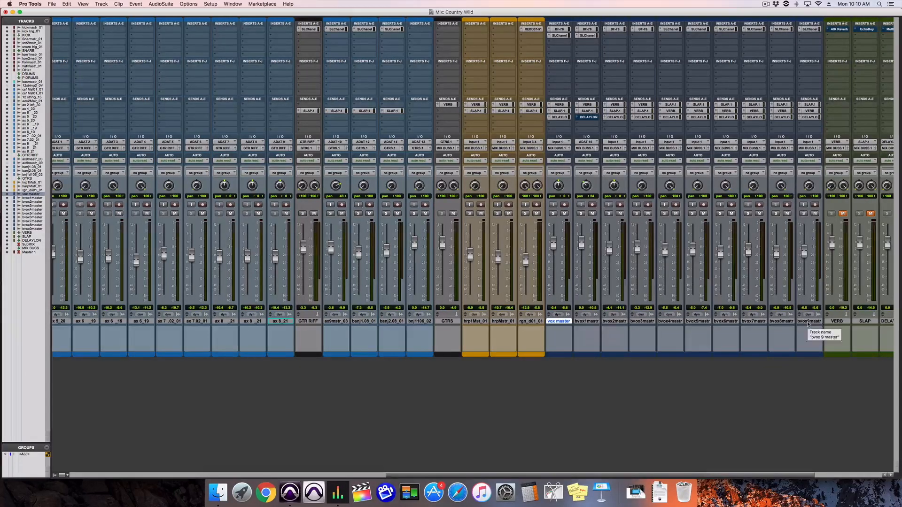
# Step: Select the VERB, SLAP and DELAYLON effect tracks together and individually, and unmute VERB and SLAP
pyautogui.hscroll(5, 808, 325)
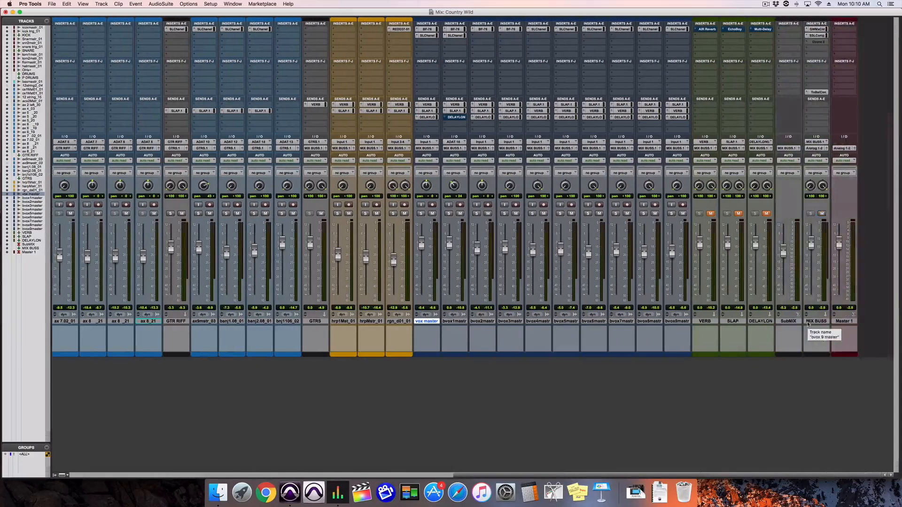
pyautogui.click(705, 322)
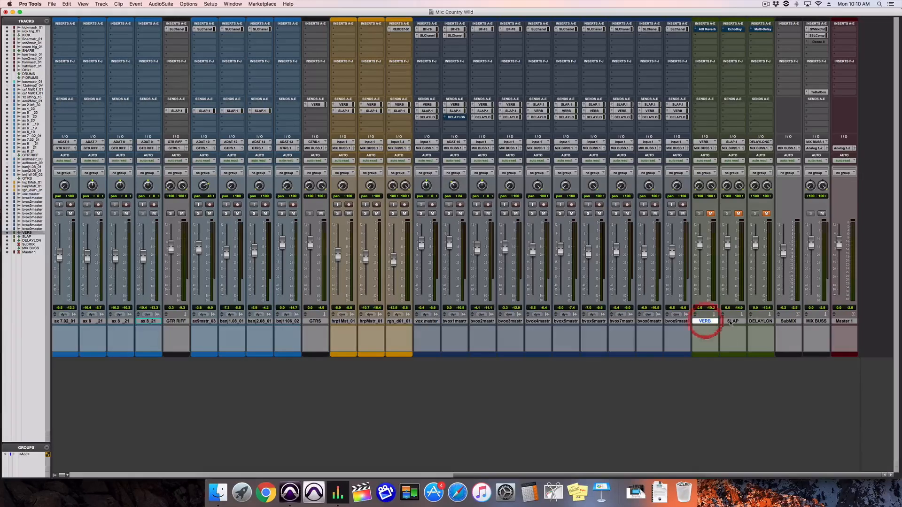
pyautogui.keyDown('shift'); pyautogui.click(733, 323); pyautogui.keyUp('shift')
pyautogui.keyDown('shift'); pyautogui.click(760, 323); pyautogui.keyUp('shift')
pyautogui.click(679, 322)
pyautogui.click(705, 322)
pyautogui.click(733, 322)
pyautogui.click(759, 322)
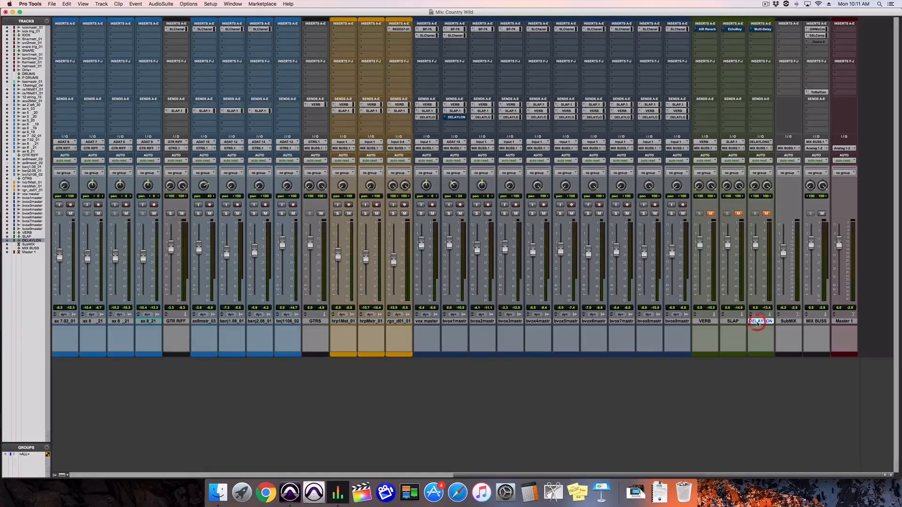
pyautogui.click(711, 214)
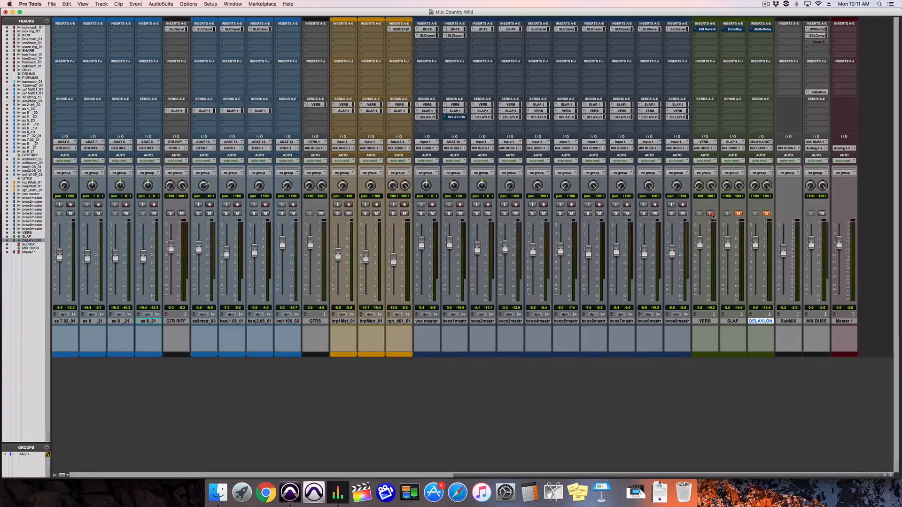
pyautogui.click(738, 213)
# Step: Examine AIR Reverb and its preset list on VERB, and the EchoBoy settings on SLAP
pyautogui.click(709, 29)
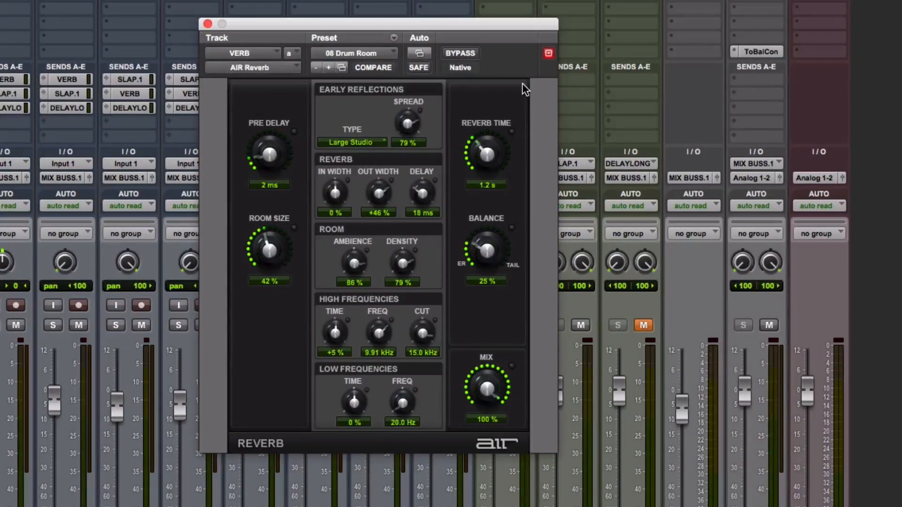
pyautogui.click(381, 55)
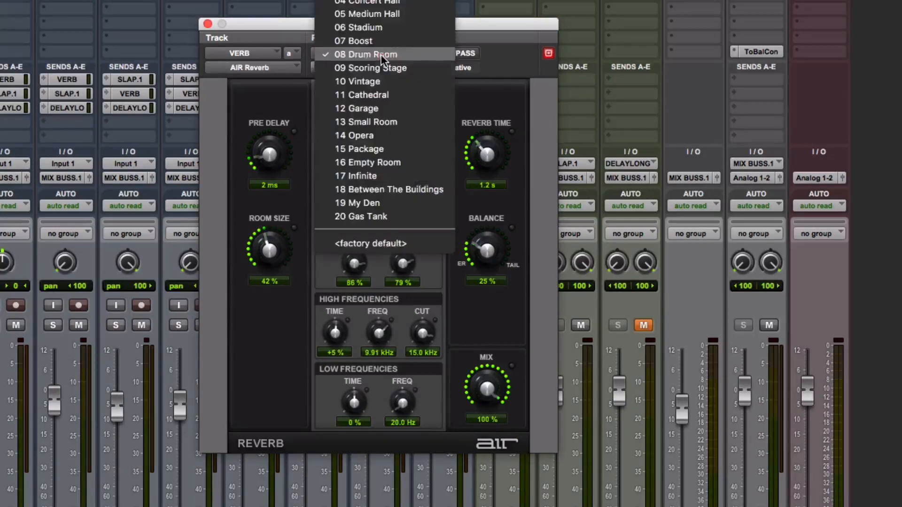
pyautogui.click(519, 60)
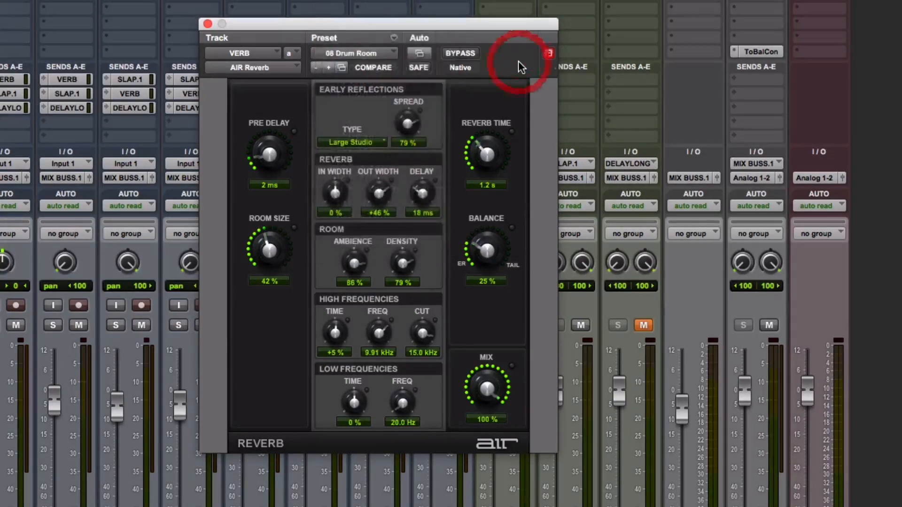
pyautogui.click(208, 24)
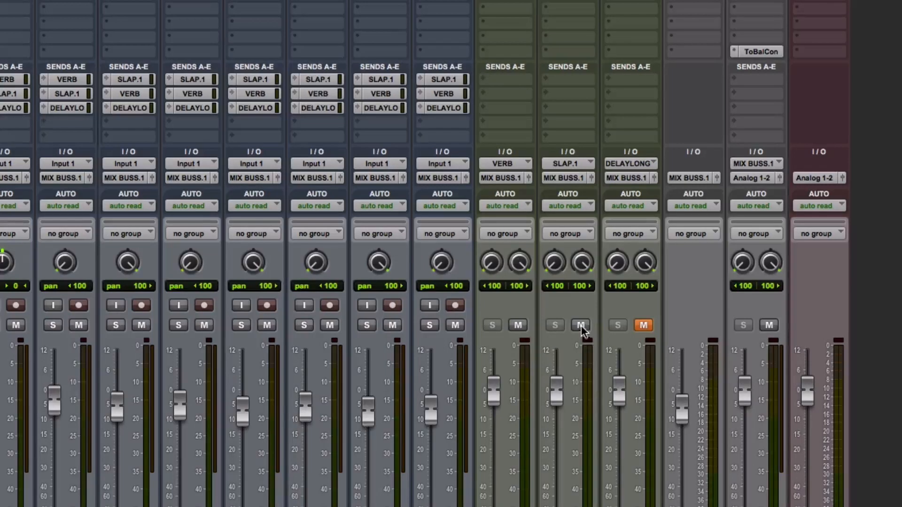
pyautogui.click(569, 0)
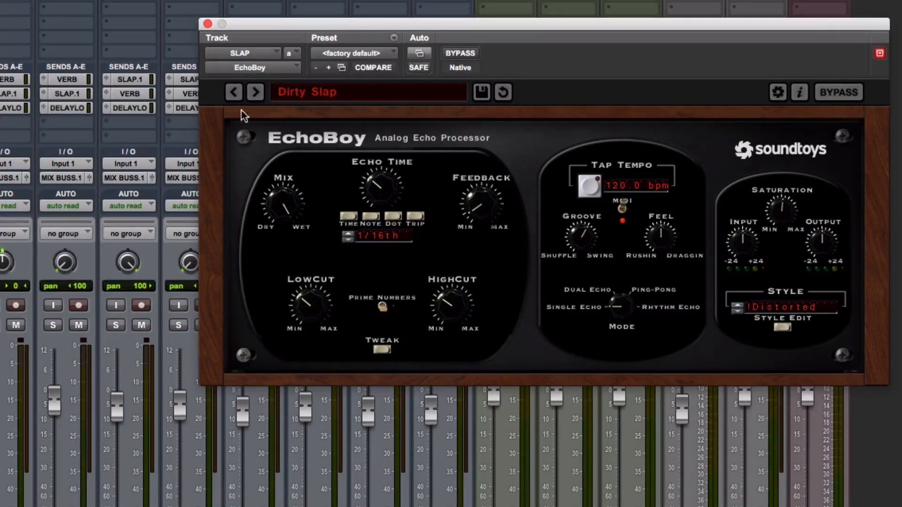
pyautogui.click(207, 23)
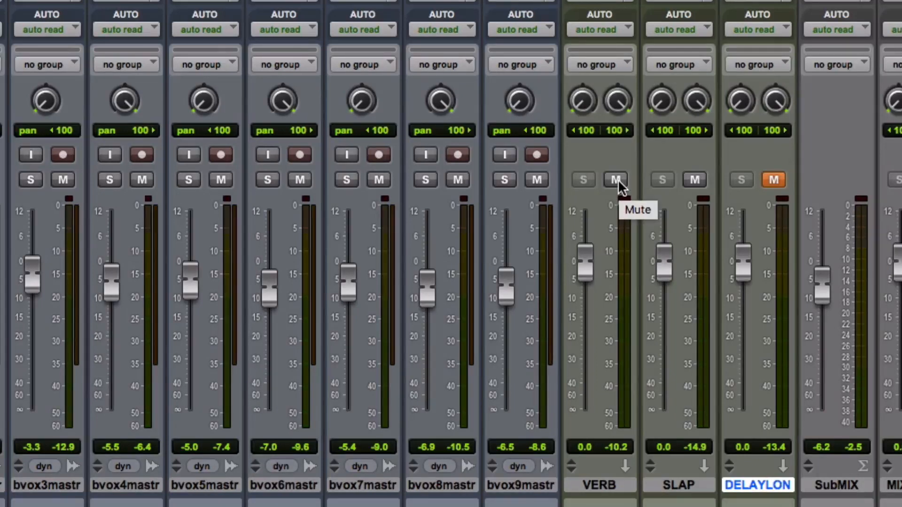
# Step: Play the song with VERB and SLAP selected and compare it with both effect tracks muted and unmuted
pyautogui.press('super+equal')
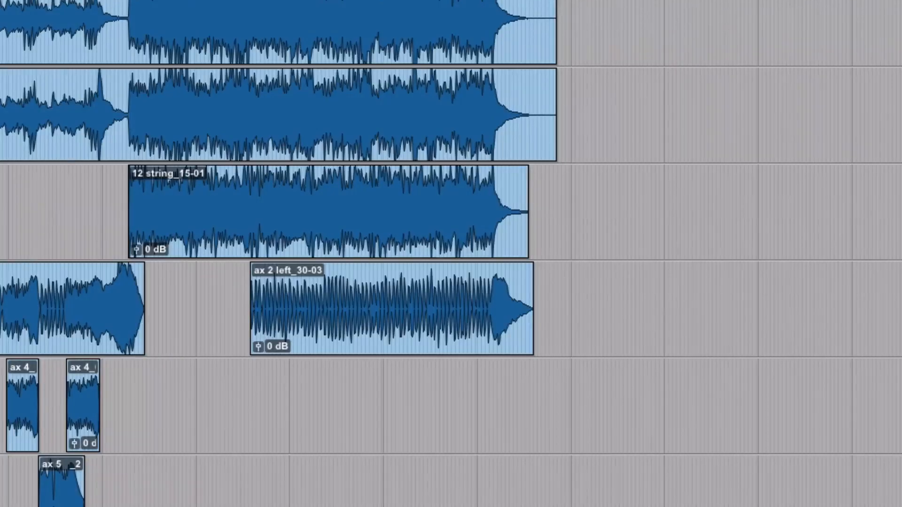
pyautogui.scroll(-10, 451, 254)
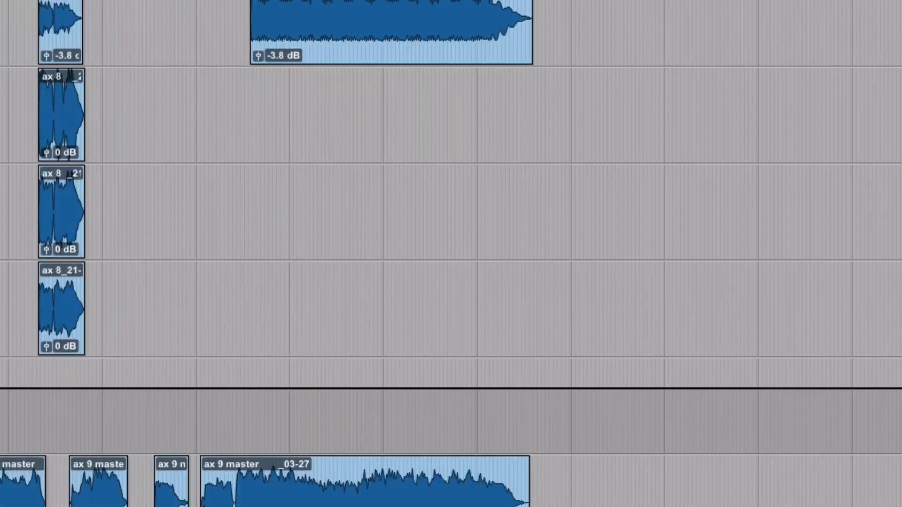
pyautogui.press('super+equal')
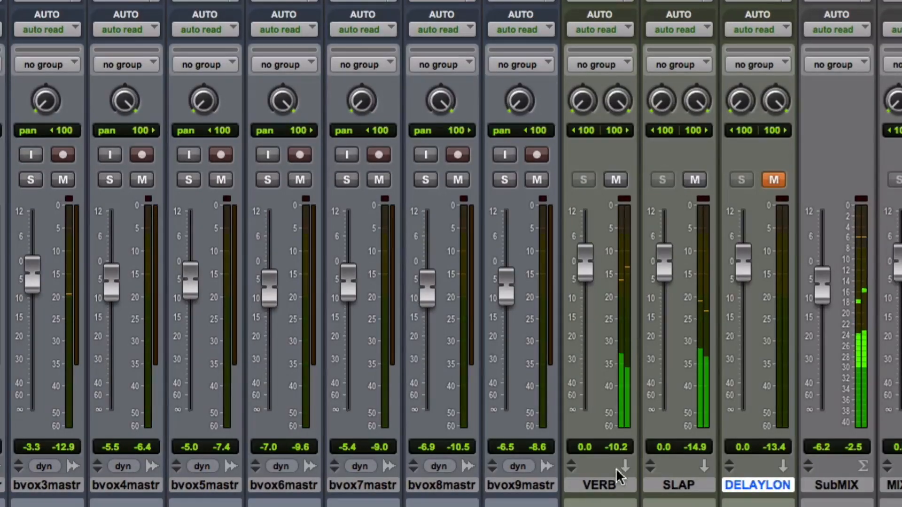
pyautogui.click(604, 485)
pyautogui.keyDown('shift'); pyautogui.click(677, 485); pyautogui.keyUp('shift')
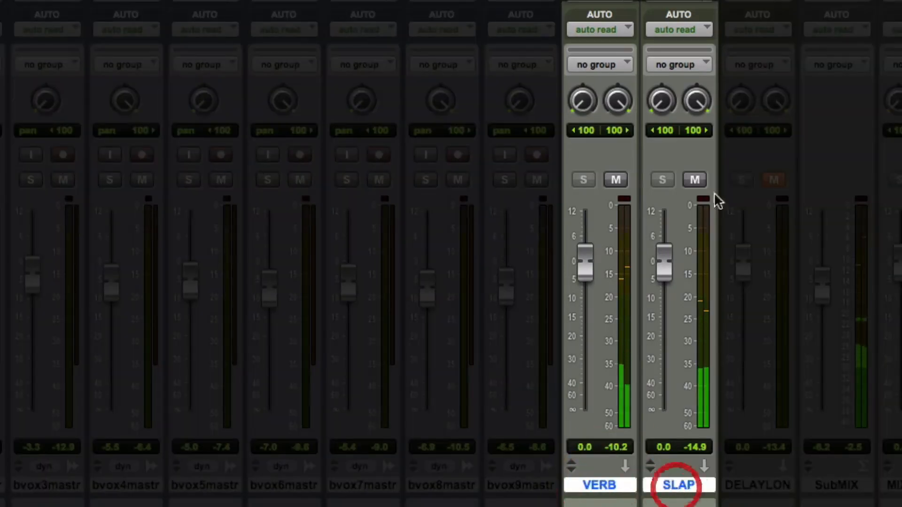
pyautogui.keyDown('alt'); pyautogui.keyDown('shift'); pyautogui.click(695, 179); pyautogui.keyUp('shift'); pyautogui.keyUp('alt')
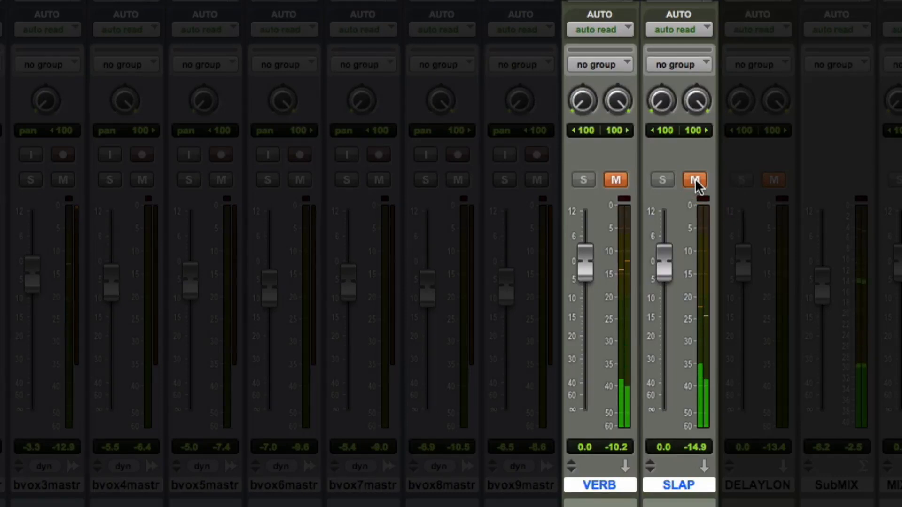
pyautogui.keyDown('alt'); pyautogui.keyDown('shift'); pyautogui.click(695, 180); pyautogui.keyUp('shift'); pyautogui.keyUp('alt')
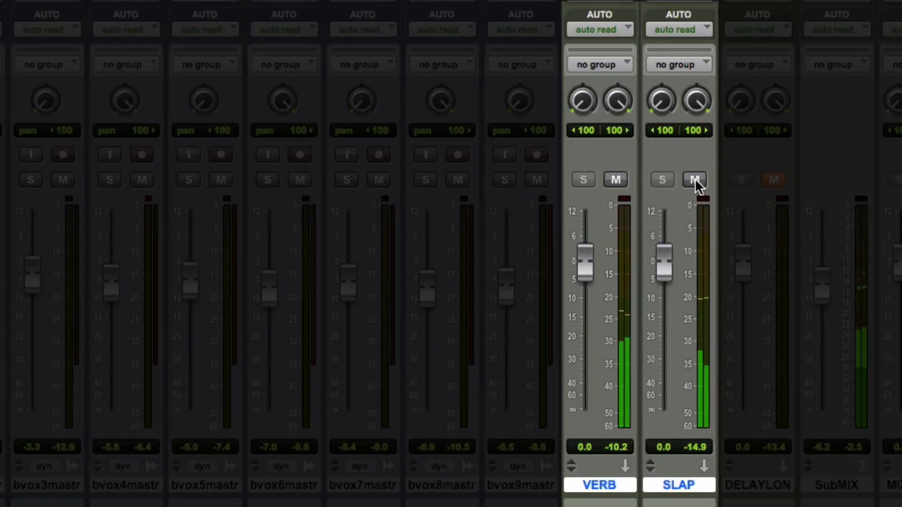
# Step: Compare the playing mix with VERB and SLAP muted and unmuted together, and look over the guitar channels
pyautogui.keyDown('alt'); pyautogui.keyDown('shift'); pyautogui.click(695, 180); pyautogui.keyUp('shift'); pyautogui.keyUp('alt')
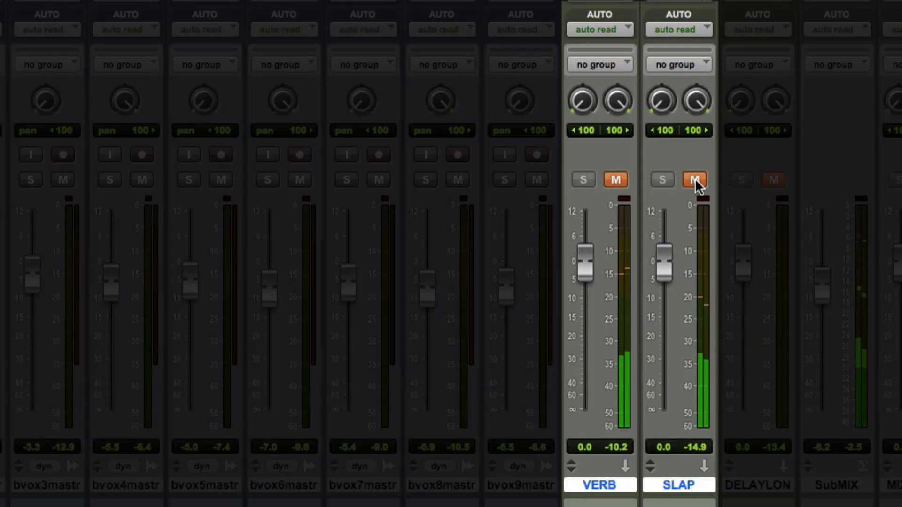
pyautogui.keyDown('alt'); pyautogui.keyDown('shift'); pyautogui.click(695, 179); pyautogui.keyUp('shift'); pyautogui.keyUp('alt')
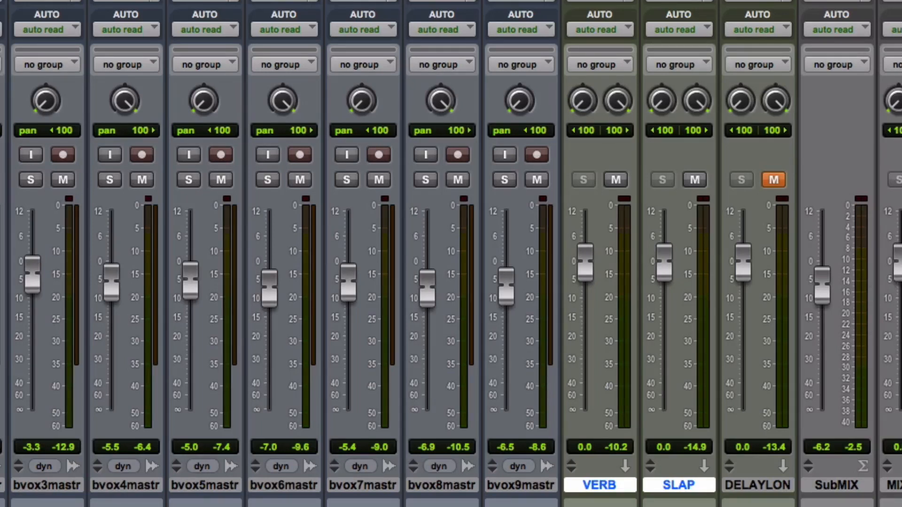
pyautogui.hscroll(-20, 451, 254)
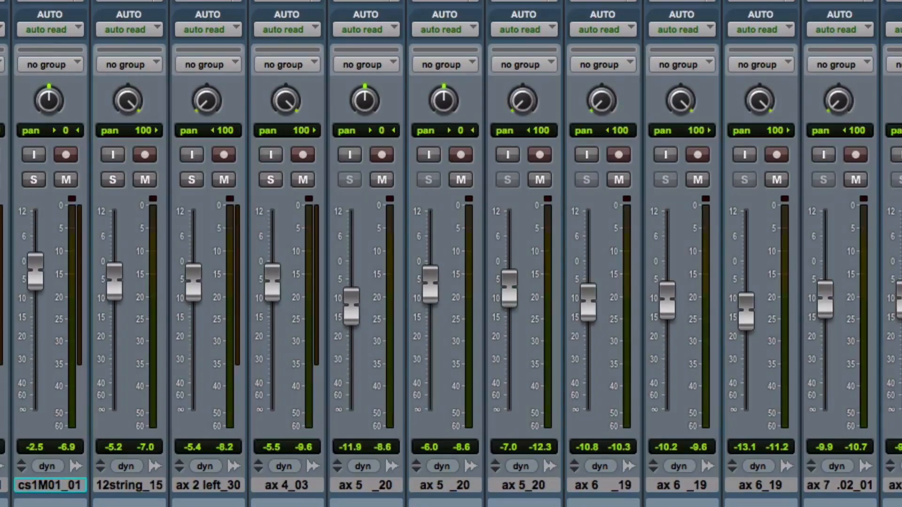
pyautogui.hscroll(20, 451, 254)
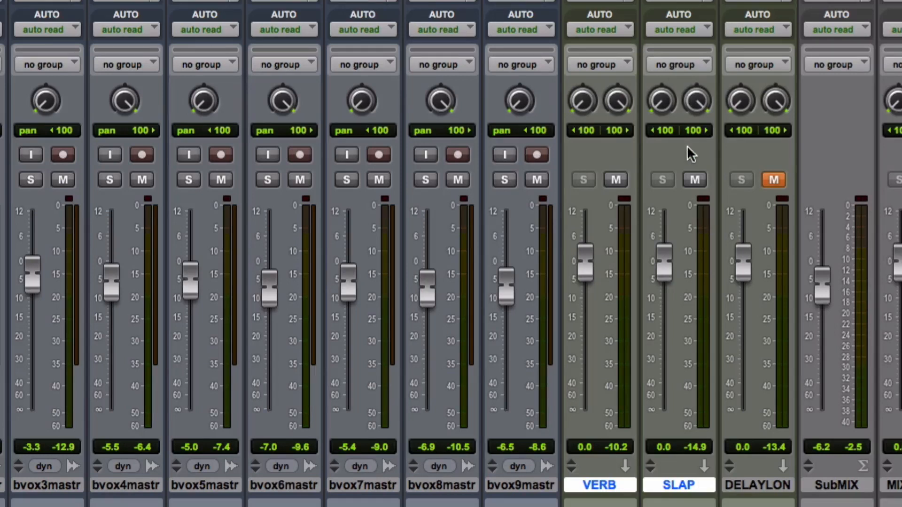
# Step: Unmute the DELAYLON effect track and view its AIR Multi-Delay settings
pyautogui.click(773, 179)
pyautogui.click(814, 34)
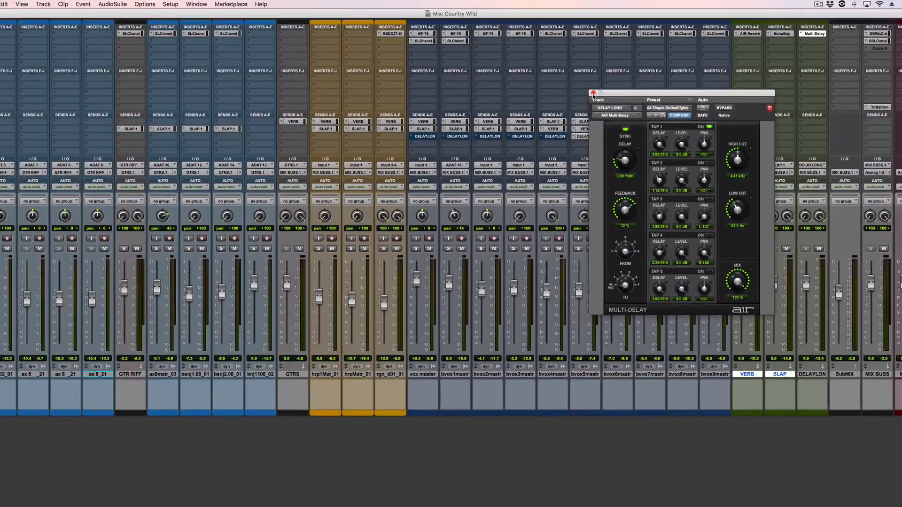
pyautogui.click(594, 93)
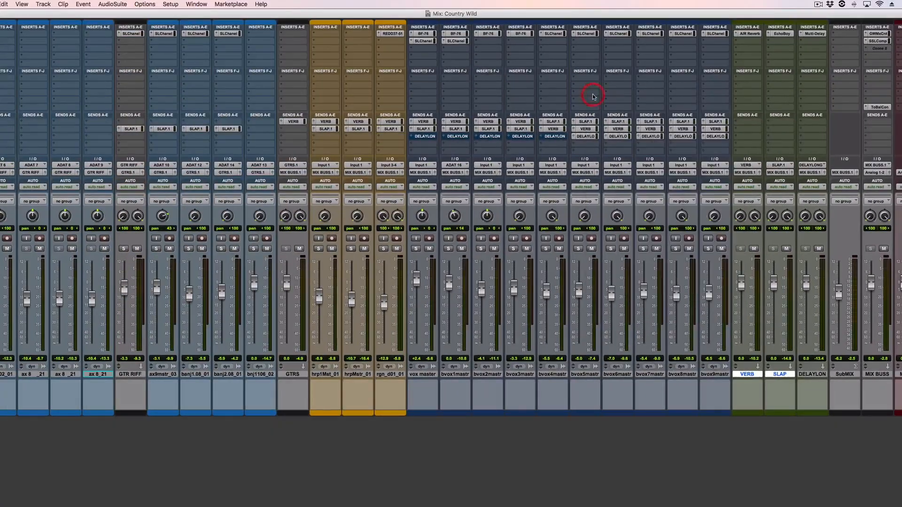
# Step: Play the vox master clip near bar 38 in the Edit window with the vox master track soloed
pyautogui.press('super+equal')
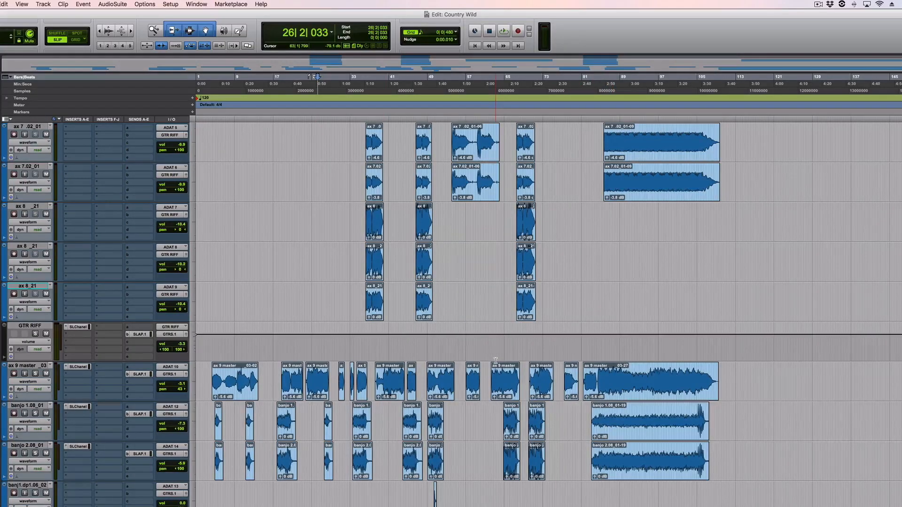
pyautogui.scroll(-20, 495, 361)
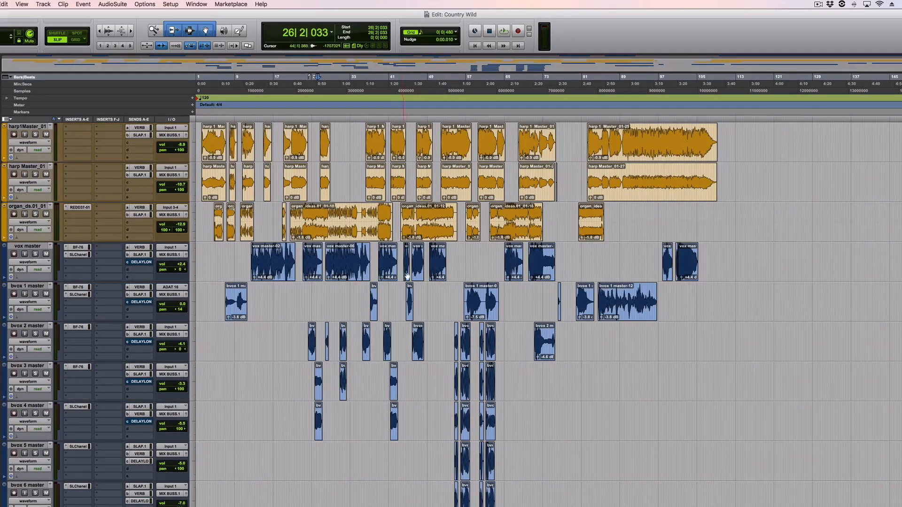
pyautogui.scroll(-3, 389, 301)
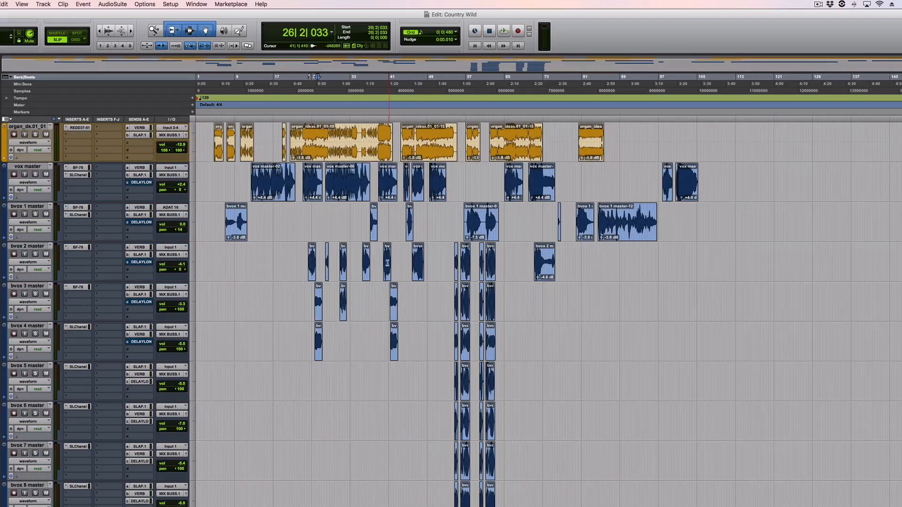
pyautogui.click(386, 187)
pyautogui.press('space')
pyautogui.click(36, 174)
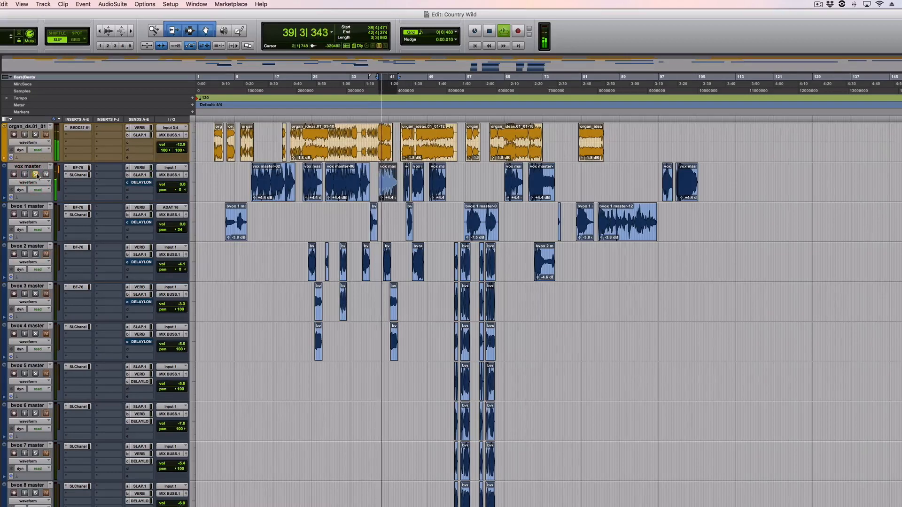
pyautogui.press('space')
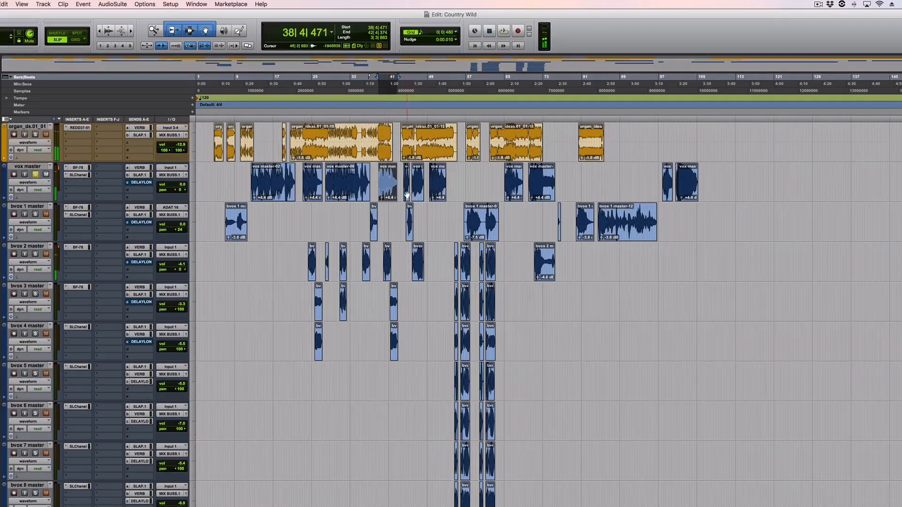
# Step: Play the vox master clip at bar 49 and take the track out of solo during playback
pyautogui.click(438, 193)
pyautogui.press('space')
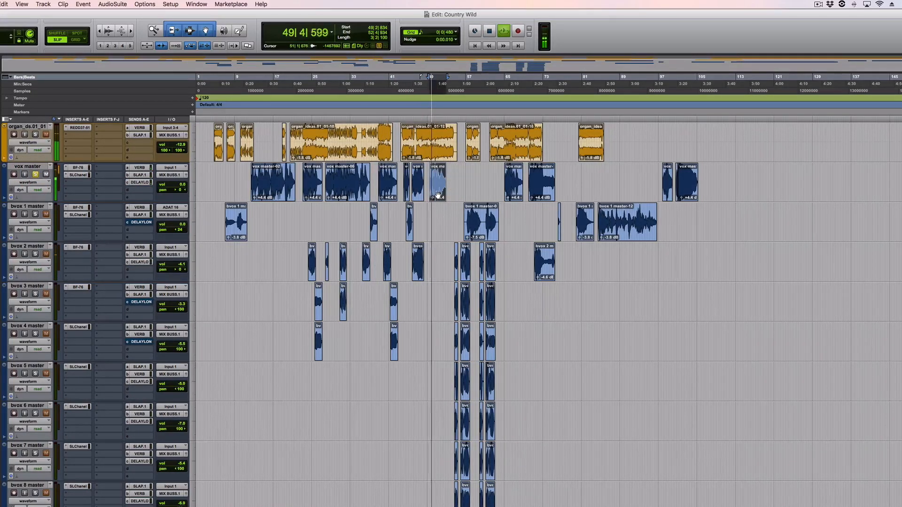
pyautogui.click(36, 175)
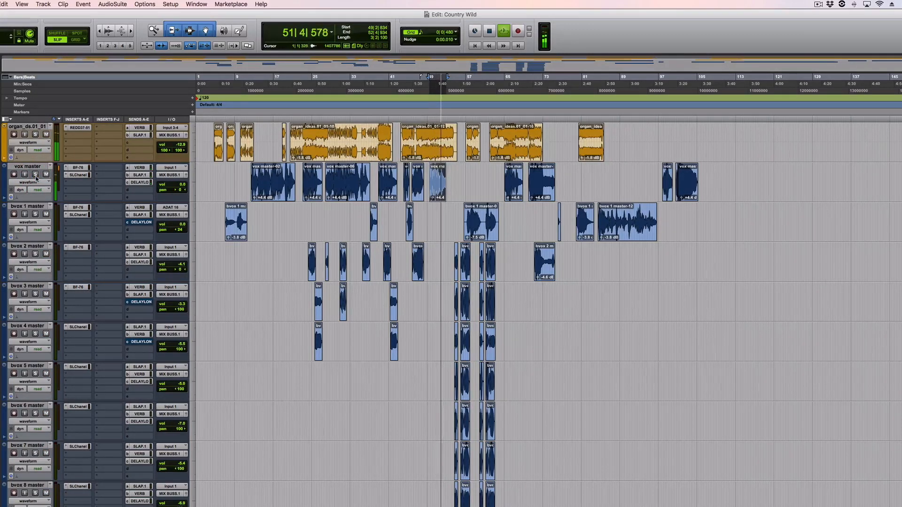
pyautogui.press('space')
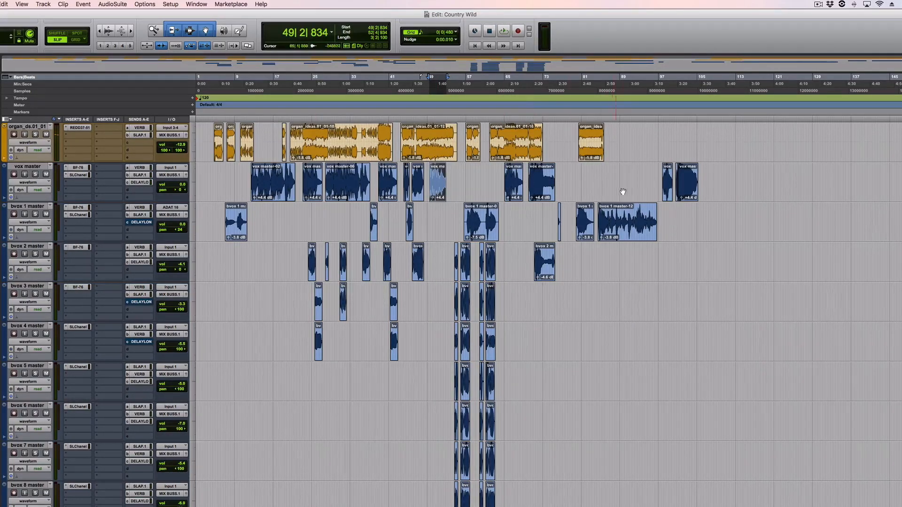
# Step: Play the vox master clip at bar 65, comparing the soloed vocal with the full mix
pyautogui.click(518, 191)
pyautogui.press('space')
pyautogui.click(35, 174)
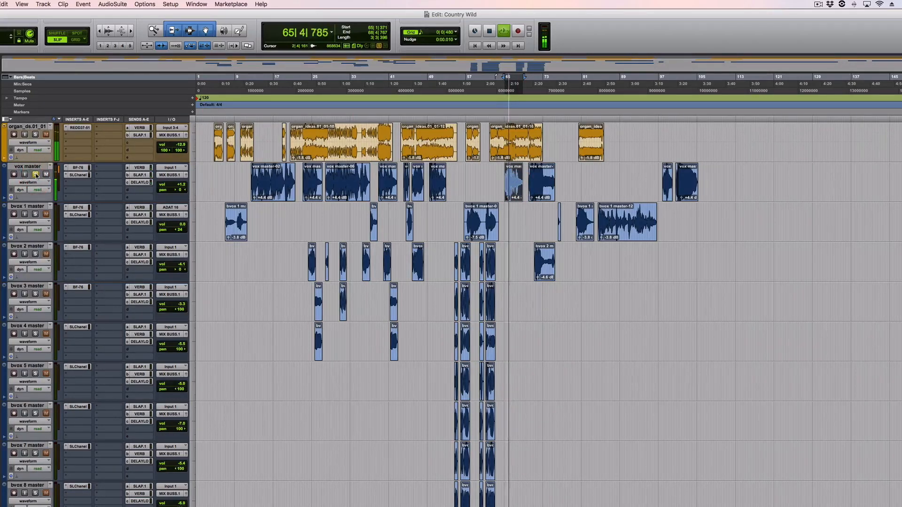
pyautogui.click(35, 175)
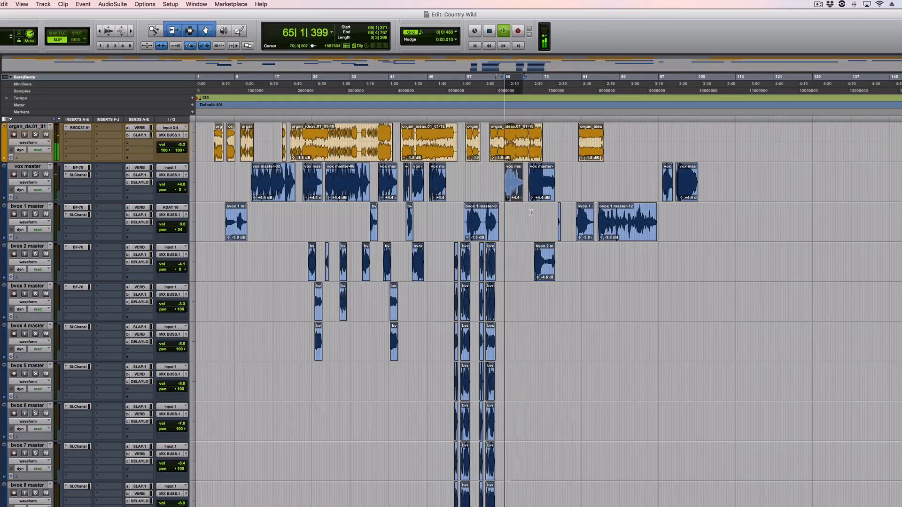
pyautogui.press('space')
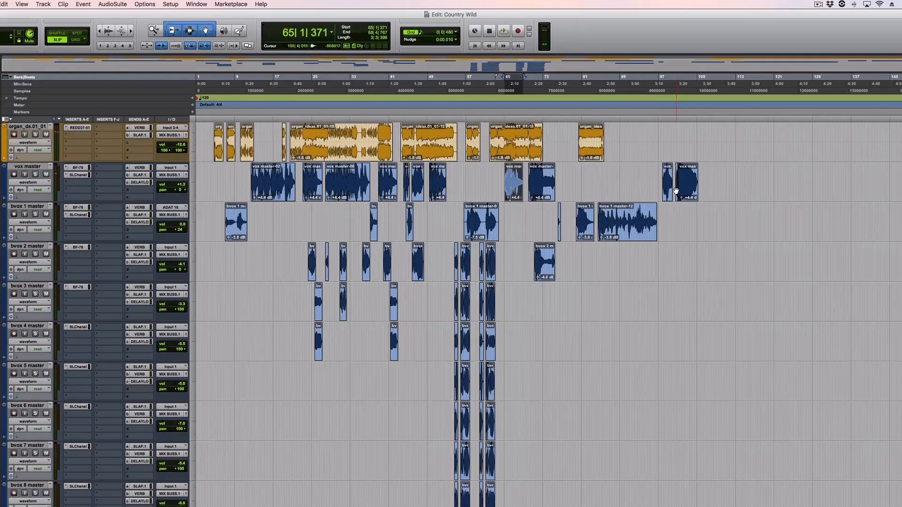
# Step: Select the DELAYLON effect track in the Mix window and return to the Edit window
pyautogui.press('super+equal')
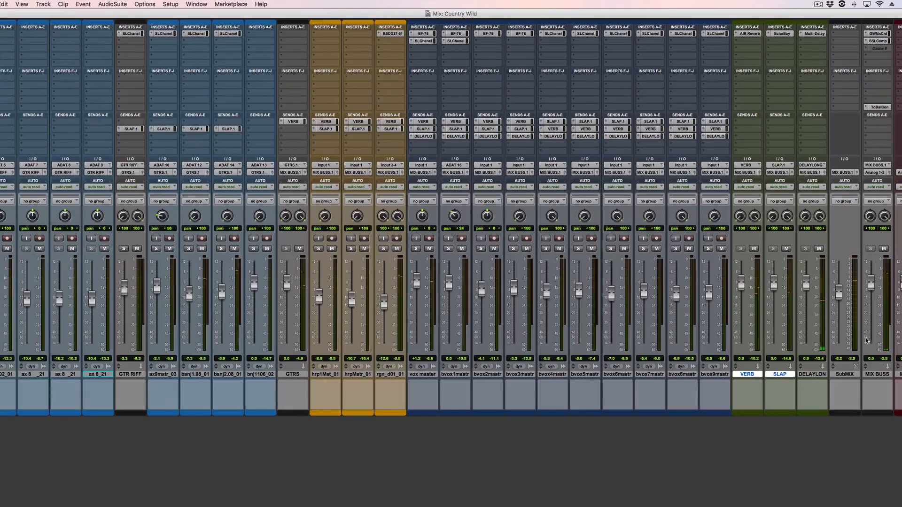
pyautogui.click(816, 376)
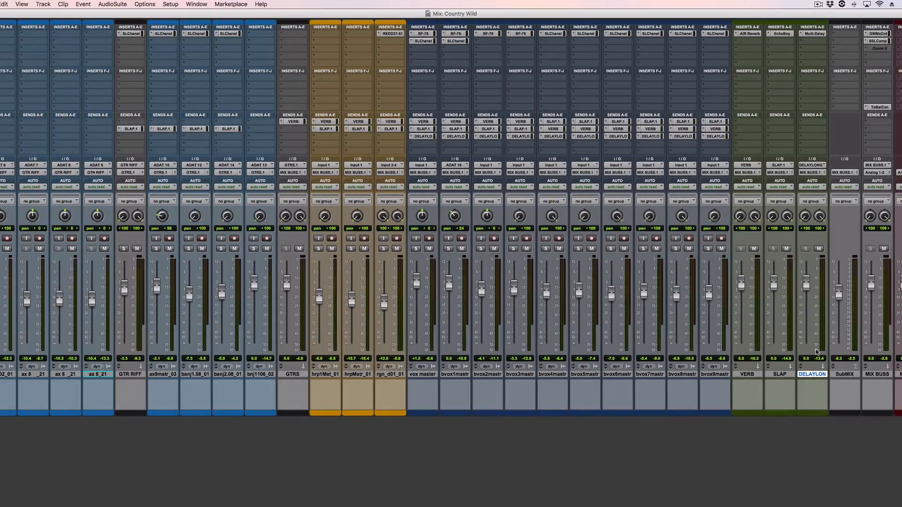
pyautogui.press('super+equal')
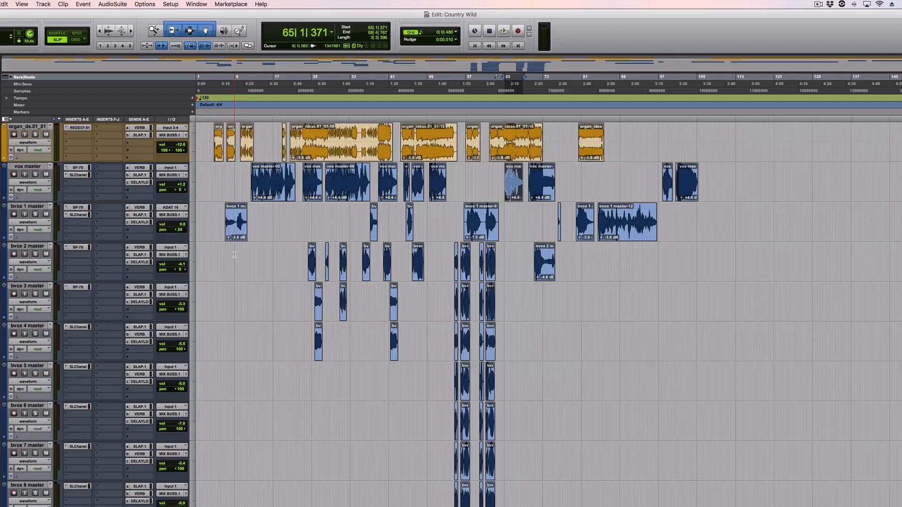
# Step: Change the vox master track view from waveform to volume so its automation is displayed
pyautogui.scroll(6, 234, 254)
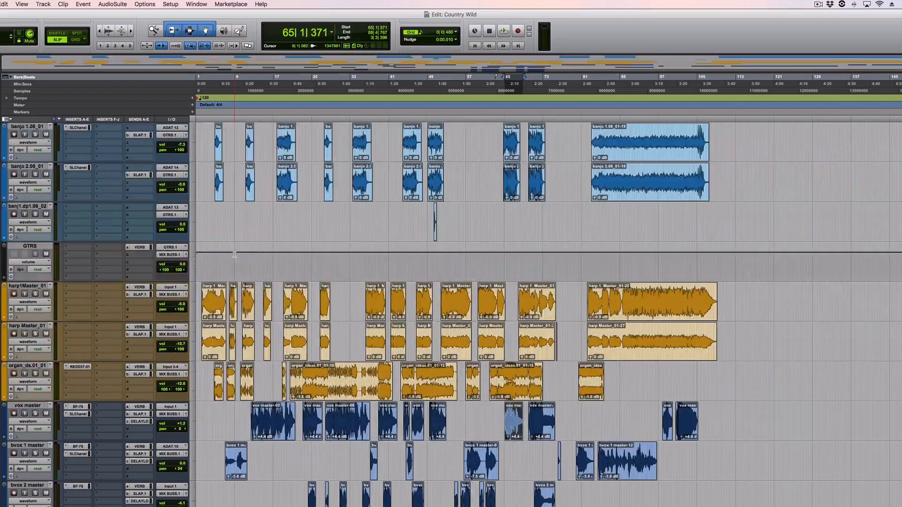
pyautogui.scroll(5, 235, 254)
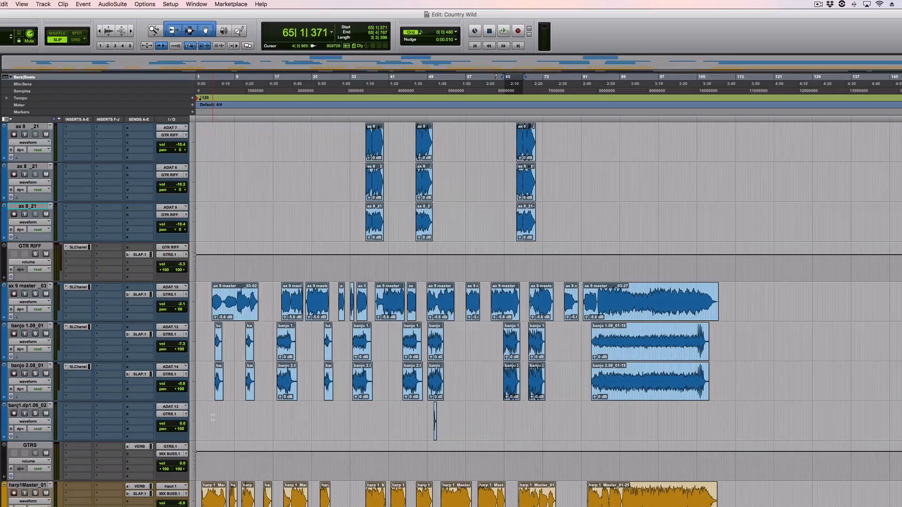
pyautogui.scroll(-3, 213, 418)
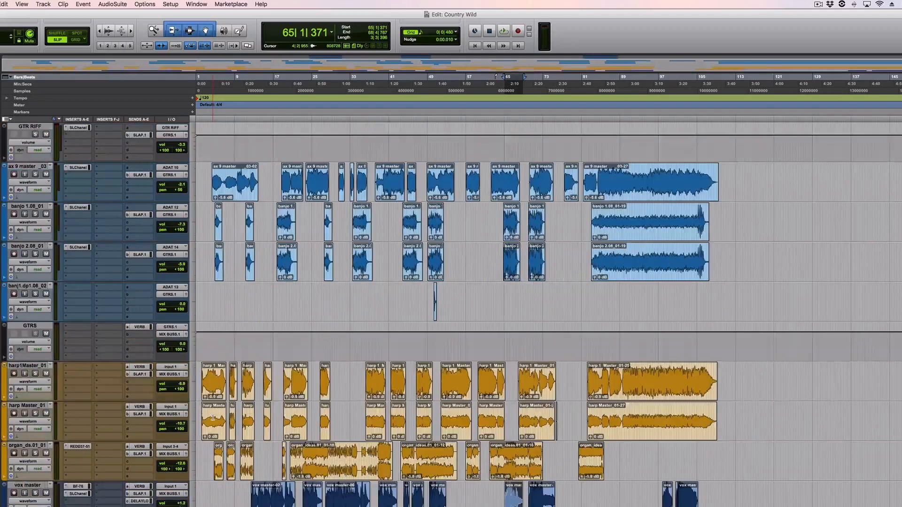
pyautogui.scroll(-15, 213, 418)
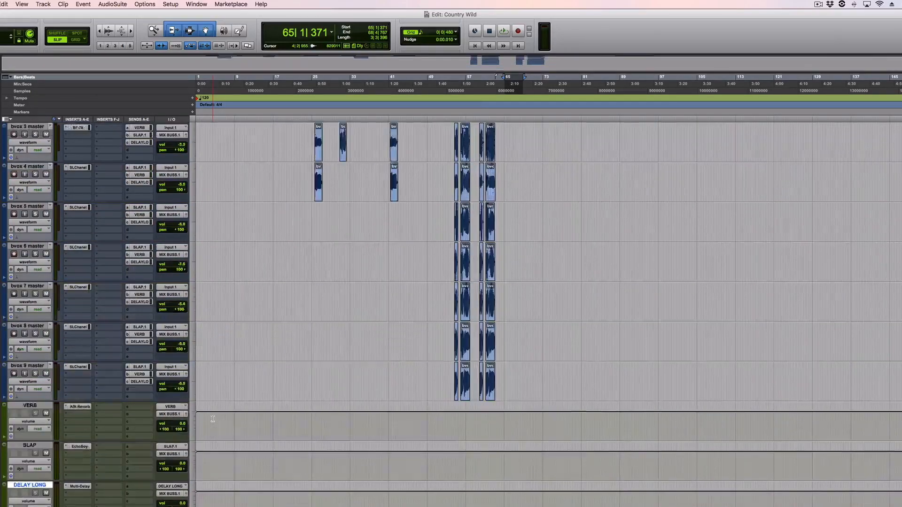
pyautogui.scroll(9, 213, 418)
pyautogui.click(28, 381)
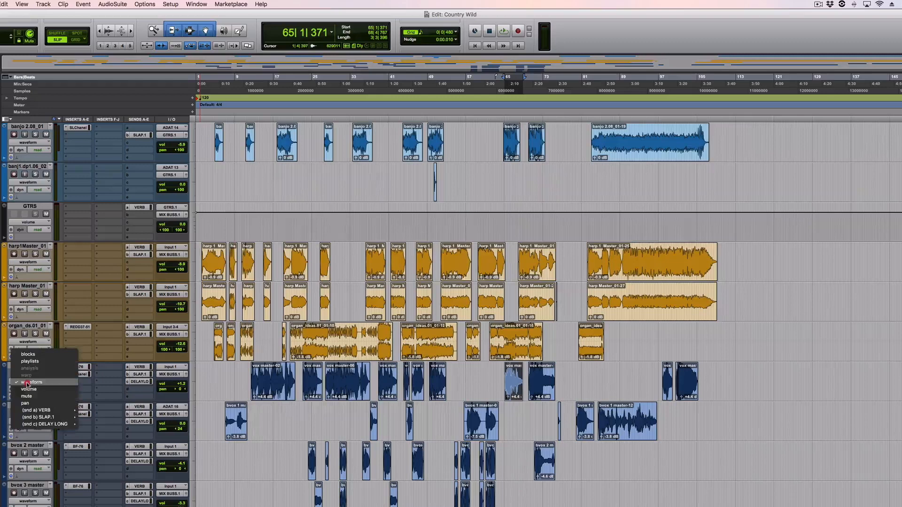
pyautogui.click(26, 388)
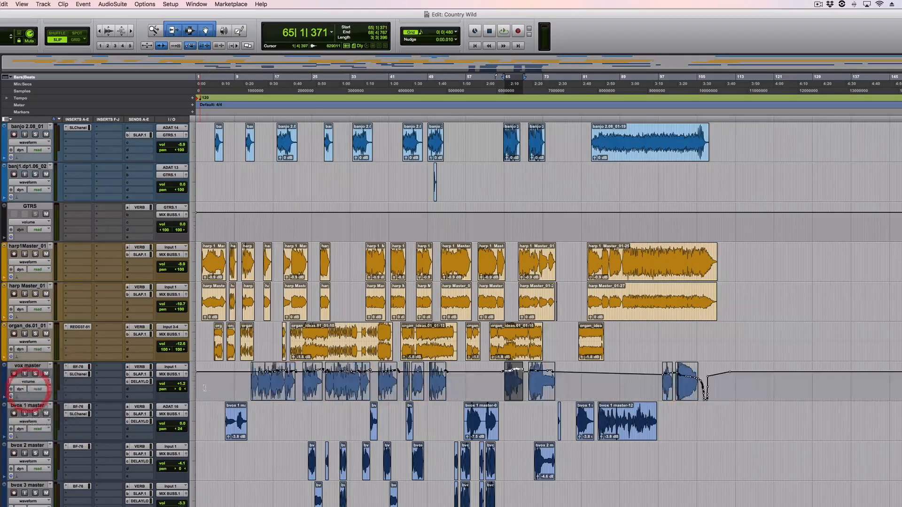
# Step: Place the edit cursor at the start of the first vox master clip, increase the track's height and zoom in on the timeline
pyautogui.click(251, 381)
pyautogui.moveTo(32, 423); pyautogui.dragTo(34, 455)
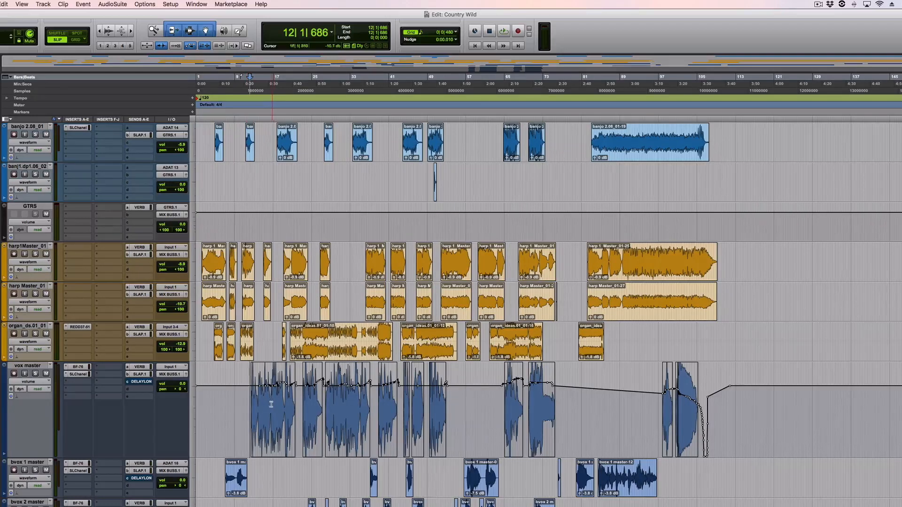
pyautogui.press('t')
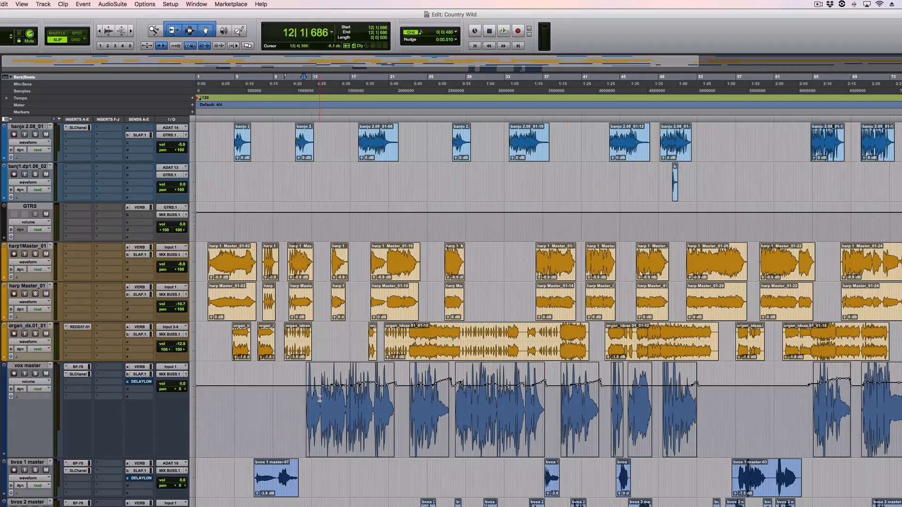
# Step: Examine the vox master track's automation mode and its volume automation along the song
pyautogui.click(37, 389)
pyautogui.click(42, 397)
pyautogui.click(38, 389)
pyautogui.click(43, 383)
pyautogui.scroll(5, 462, 404)
pyautogui.scroll(-5, 462, 404)
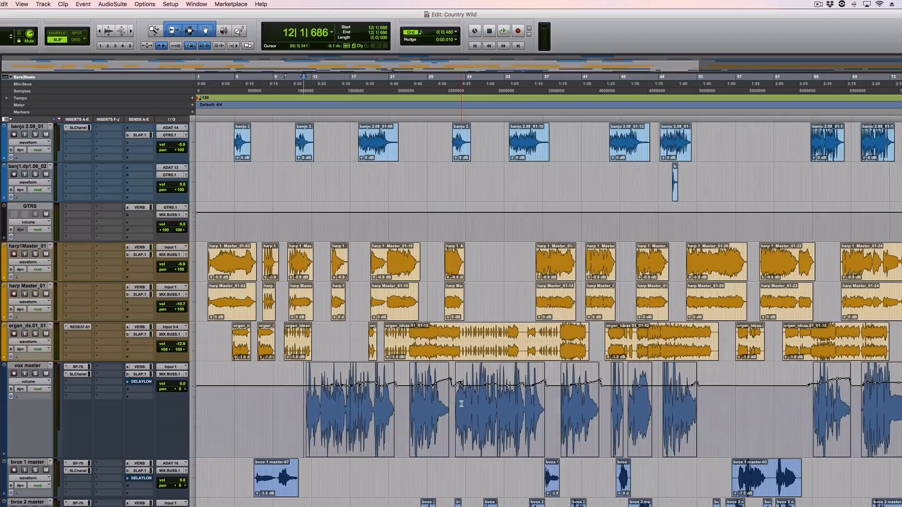
pyautogui.scroll(5, 462, 404)
pyautogui.scroll(-5, 461, 404)
# Step: Display the volume automation on all tracks and reduce the height of every track
pyautogui.scroll(5, 519, 424)
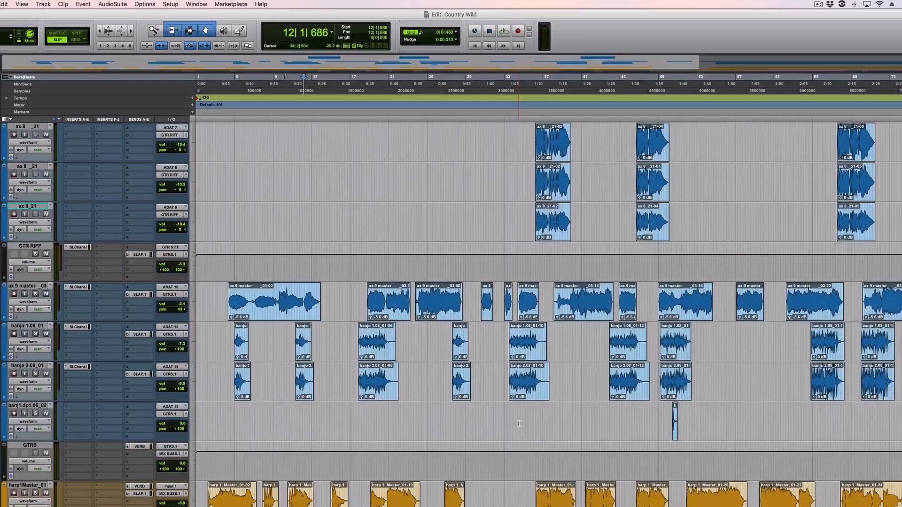
pyautogui.scroll(5, 519, 423)
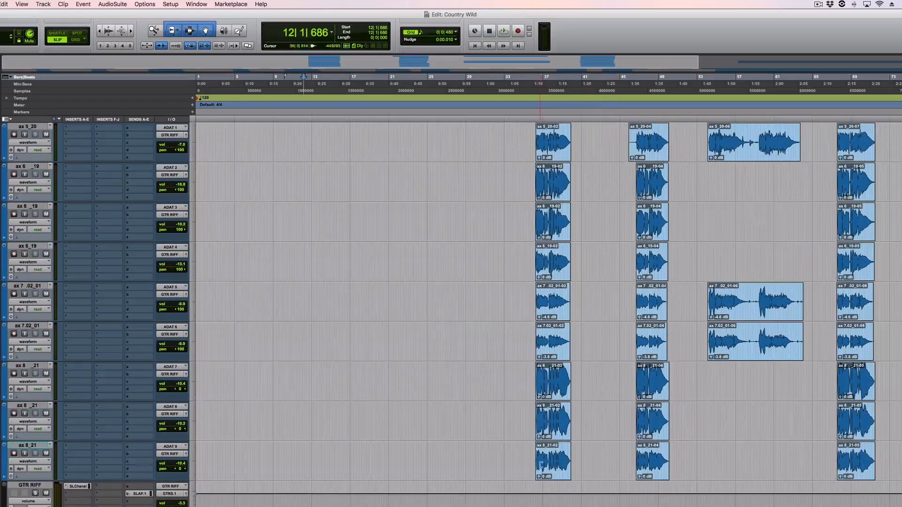
pyautogui.scroll(-5, 542, 496)
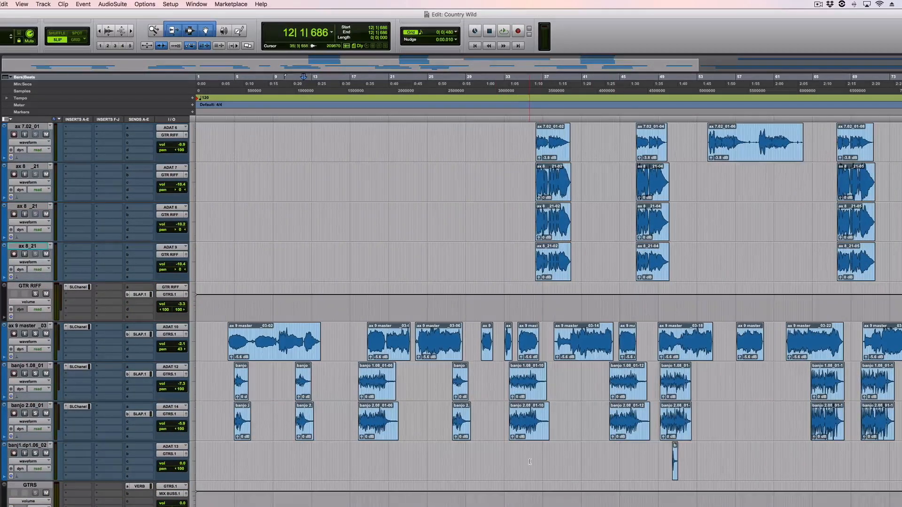
pyautogui.scroll(7, 107, 282)
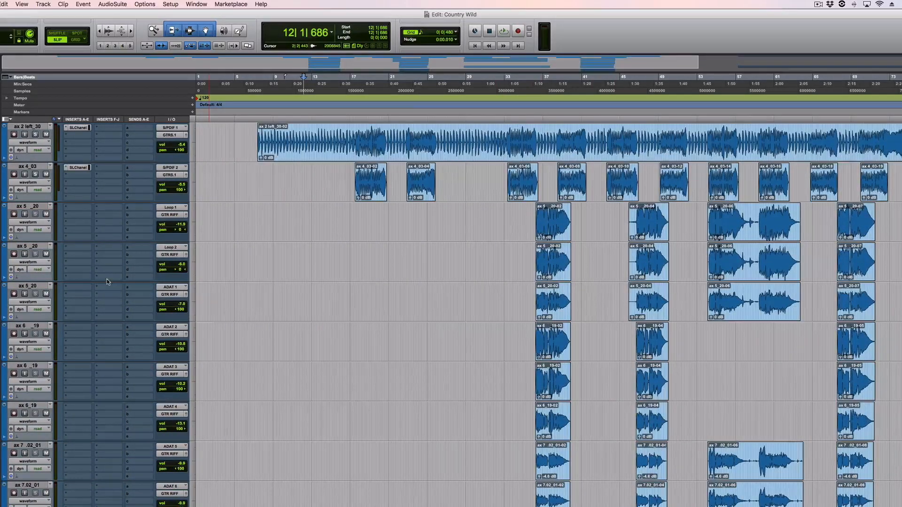
pyautogui.click(28, 262)
pyautogui.keyDown('alt'); pyautogui.click(29, 281); pyautogui.keyUp('alt')
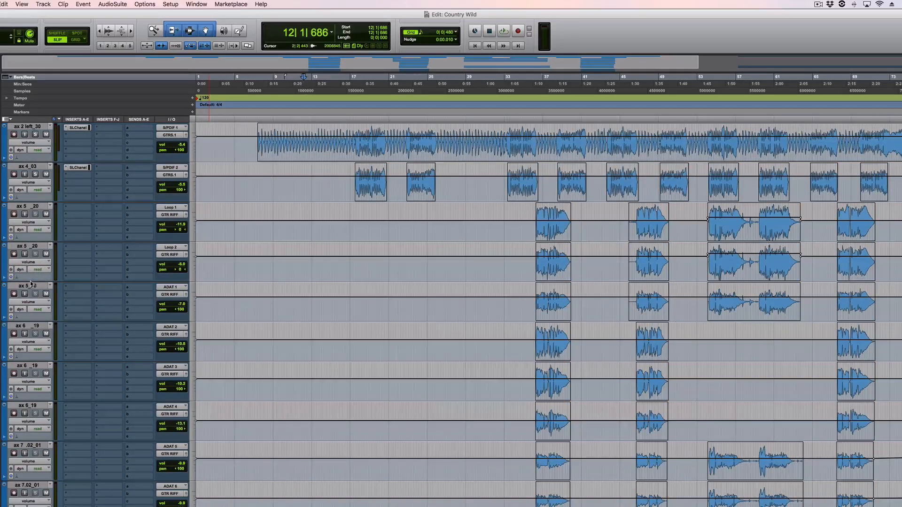
pyautogui.moveTo(28, 286); pyautogui.dragTo(32, 267)
pyautogui.scroll(-10, 426, 295)
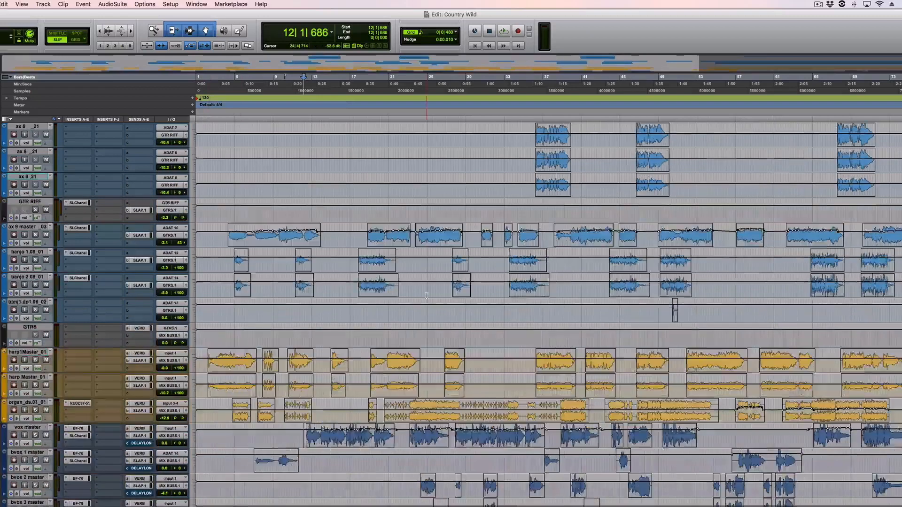
# Step: Solo the ax 9 master track and play the song from its first clip
pyautogui.click(261, 185)
pyautogui.click(36, 185)
pyautogui.press('space')
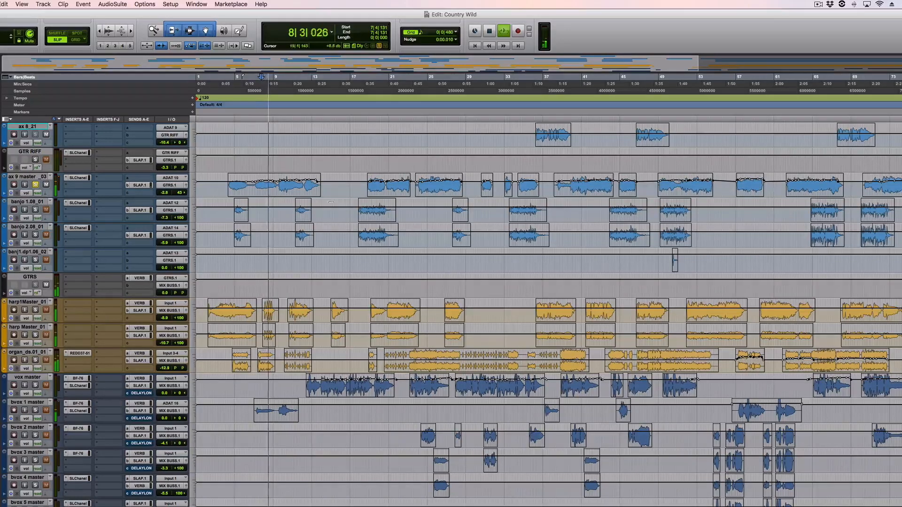
pyautogui.press('space')
# Step: Select the ax 9 master clip around bars 24 to 28 and play it to hear its volume automation
pyautogui.click(425, 192)
pyautogui.doubleClick(425, 192)
pyautogui.press('space')
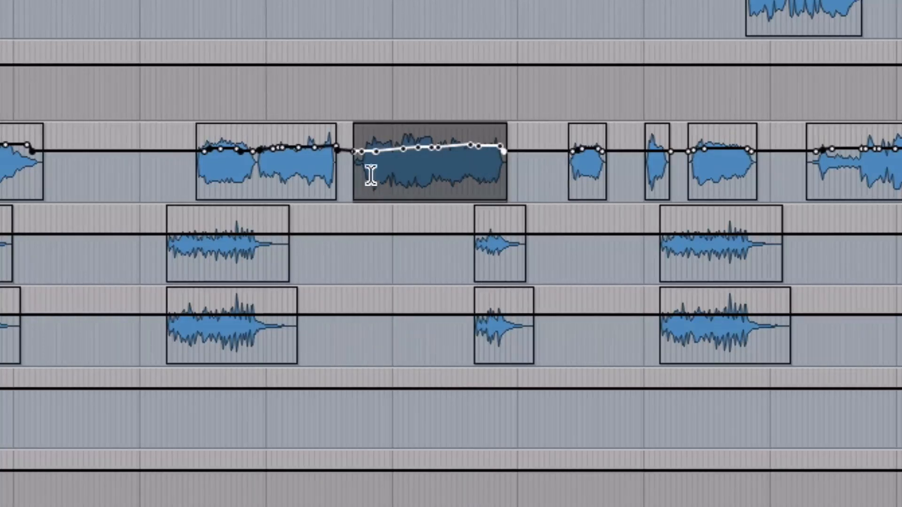
pyautogui.click(407, 165)
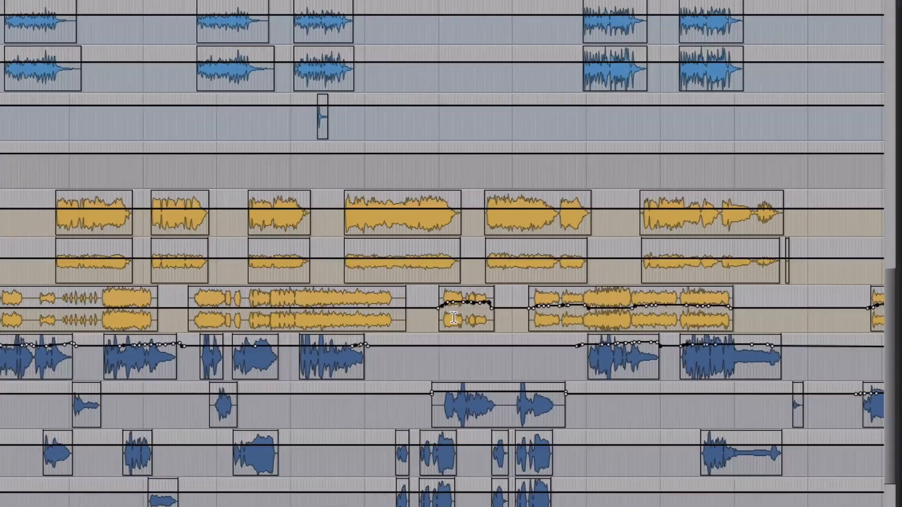
# Step: Check the volume automation on the short organ clip near bar 57 and on the backing vocals in the same section
pyautogui.click(453, 316)
pyautogui.scroll(-5, 501, 320)
pyautogui.scroll(5, 501, 320)
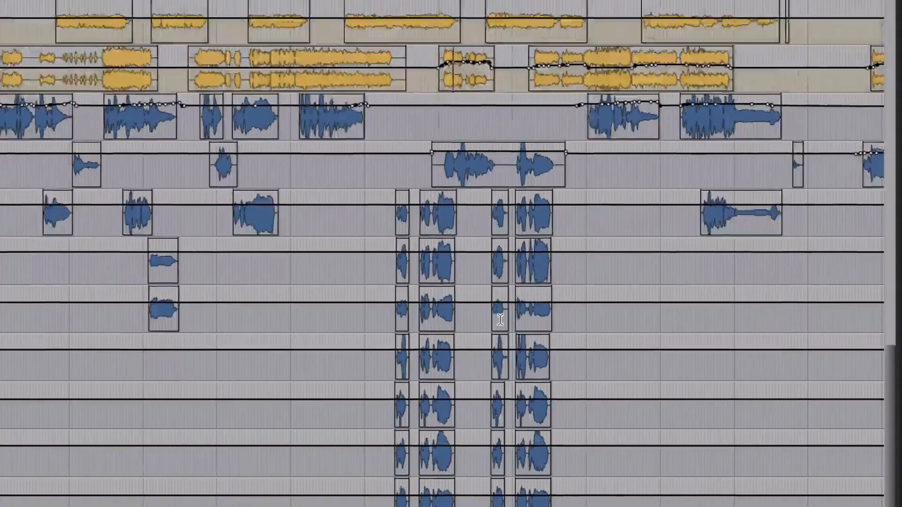
pyautogui.scroll(15, 501, 320)
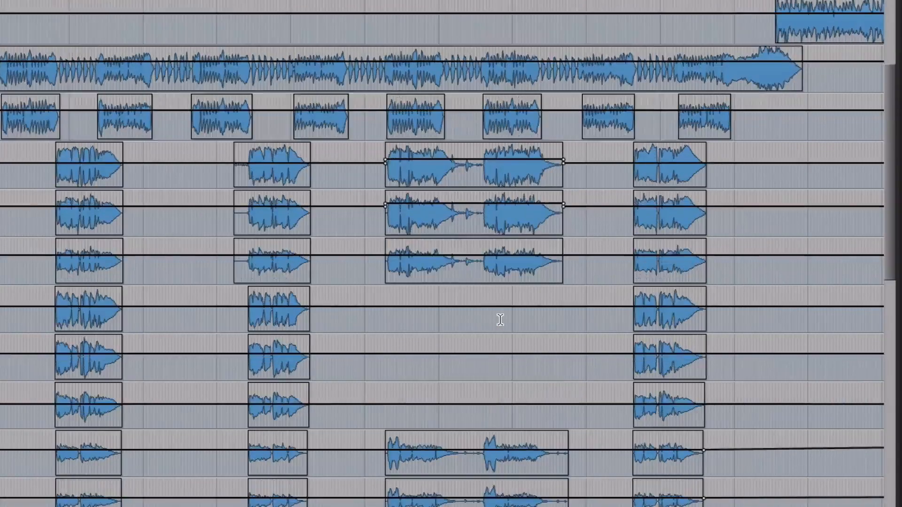
# Step: Play the song from the start of the third ax 5 clip and inspect the volume automation on the guitar riff tracks
pyautogui.click(382, 176)
pyautogui.click(385, 177)
pyautogui.press('space')
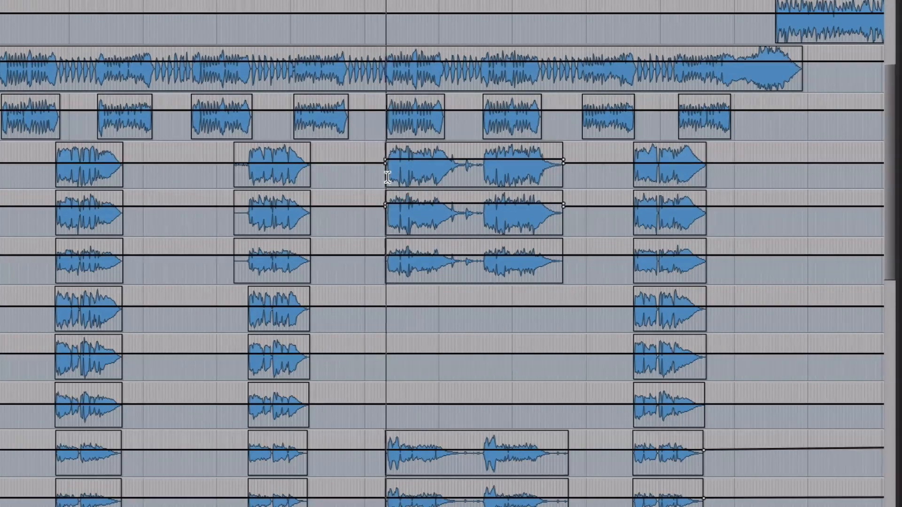
pyautogui.press('space')
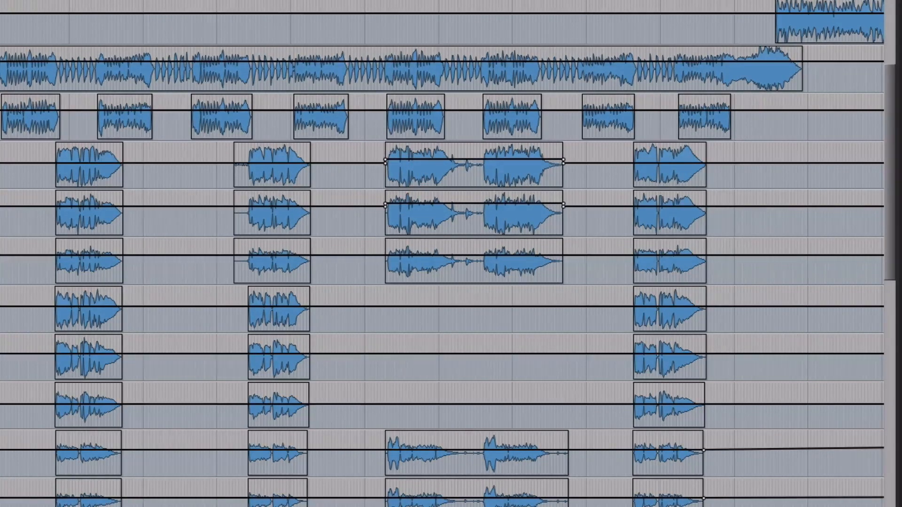
pyautogui.press('space')
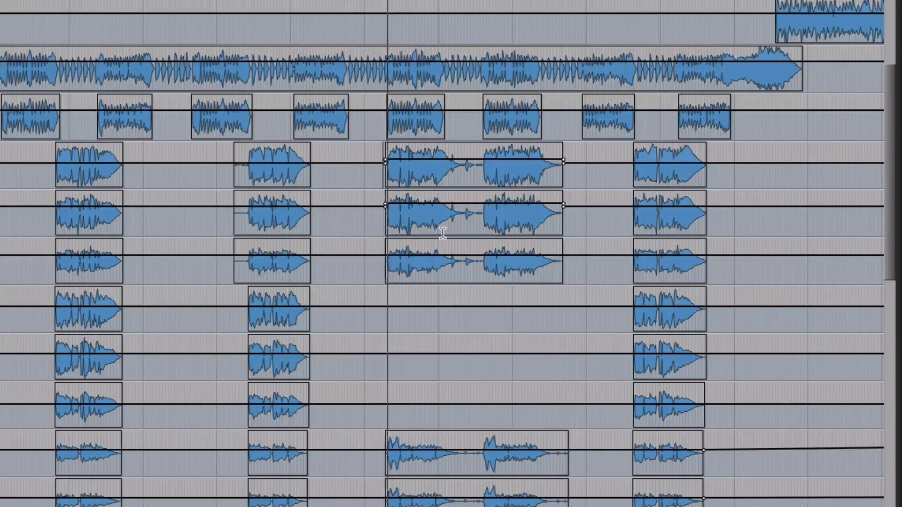
pyautogui.scroll(-5, 442, 231)
pyautogui.press('space')
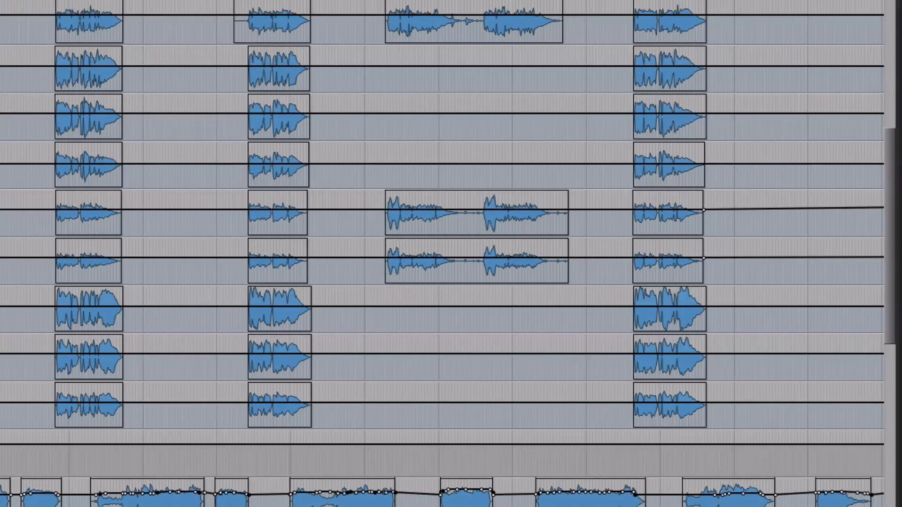
pyautogui.press('space')
pyautogui.scroll(3, 447, 185)
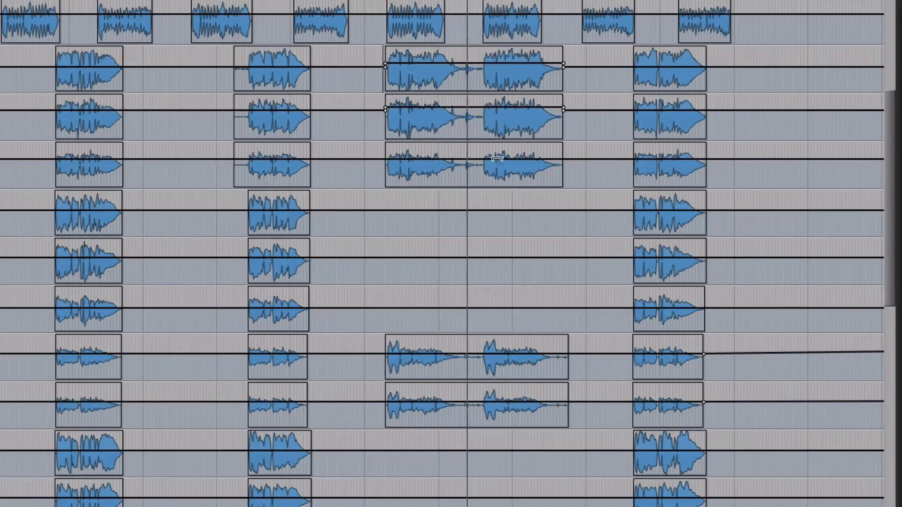
# Step: Play the short organ clip near bar 57 to hear its volume automation
pyautogui.scroll(-10, 497, 159)
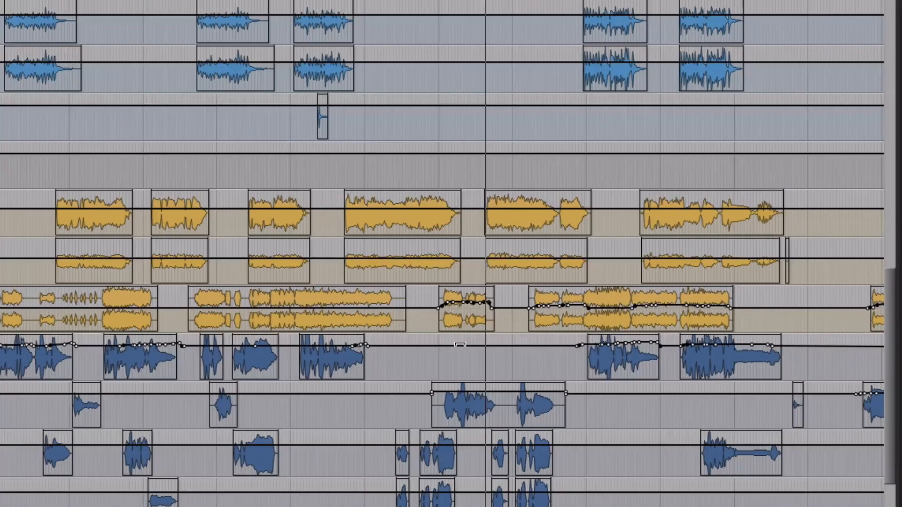
pyautogui.press('space')
pyautogui.click(445, 316)
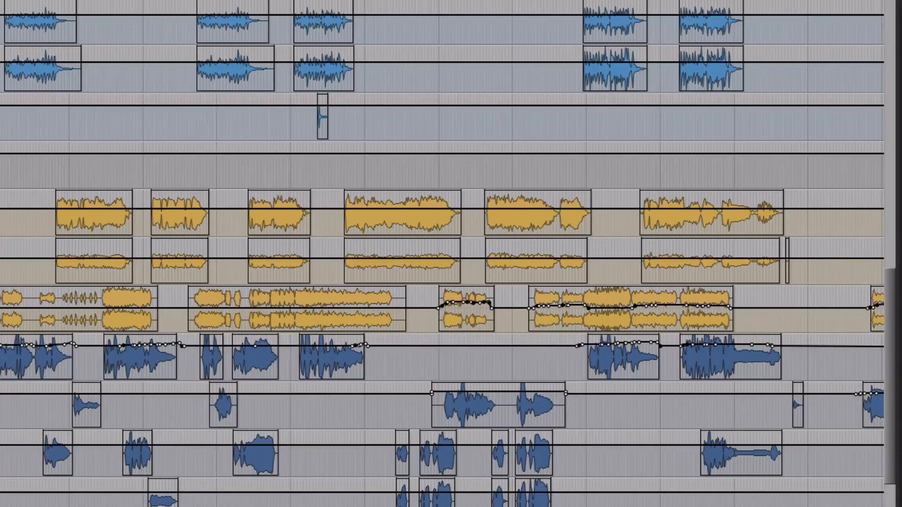
pyautogui.press('space')
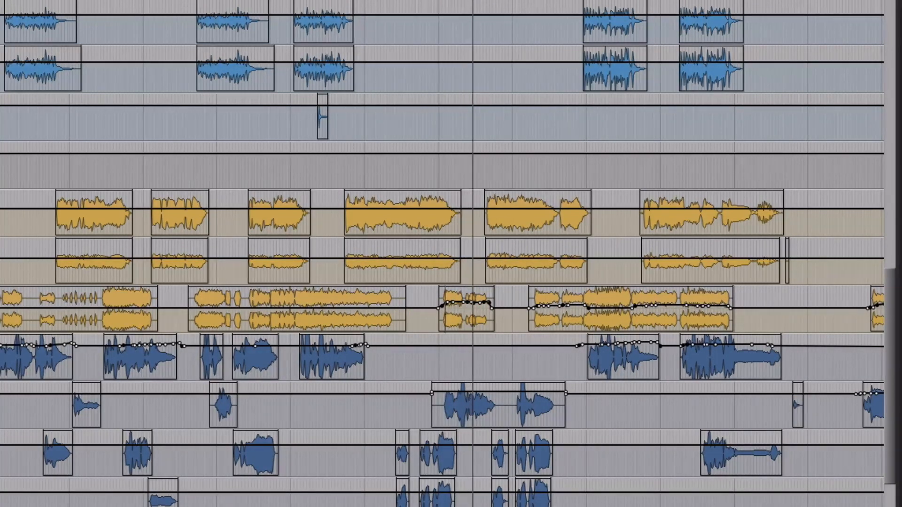
# Step: Examine the volume automation on all tracks, from the drums and guitars to the harp, organ and backing vocals
pyautogui.scroll(1, 181, 299)
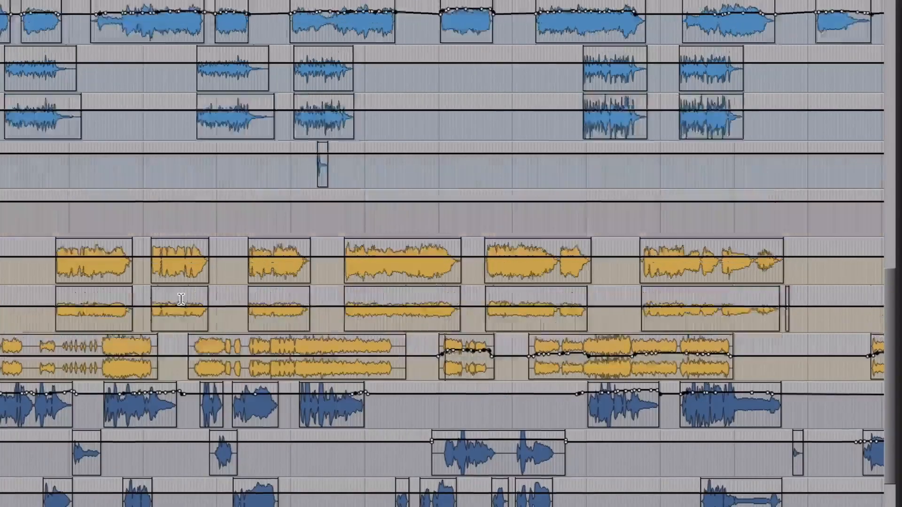
pyautogui.scroll(15, 181, 299)
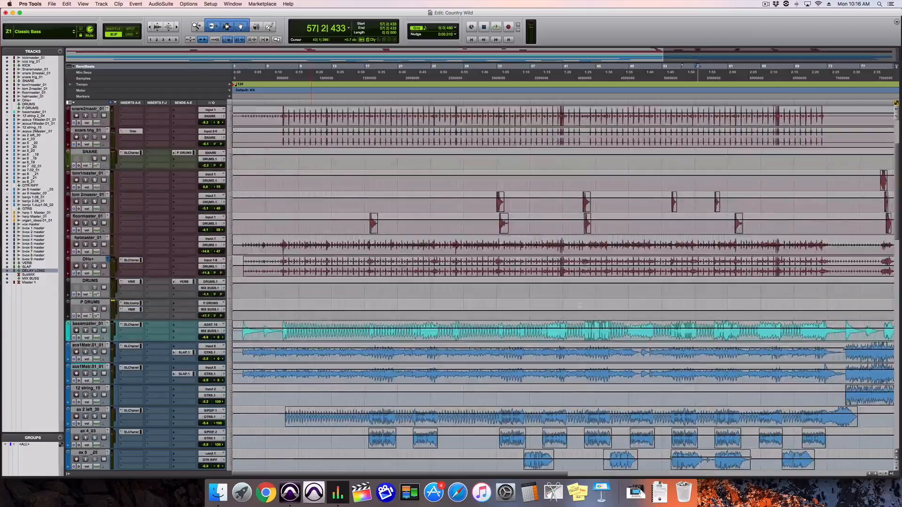
pyautogui.scroll(4, 579, 305)
pyautogui.scroll(-20, 580, 306)
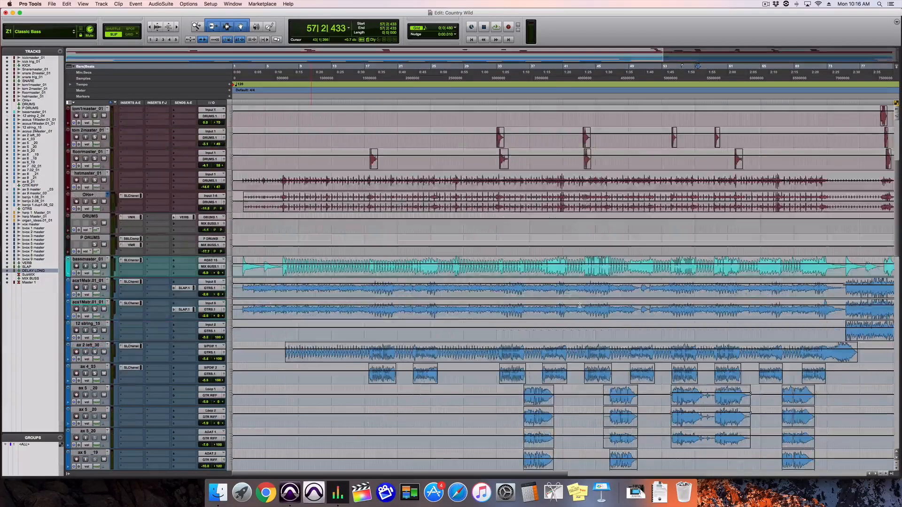
pyautogui.scroll(-6, 580, 306)
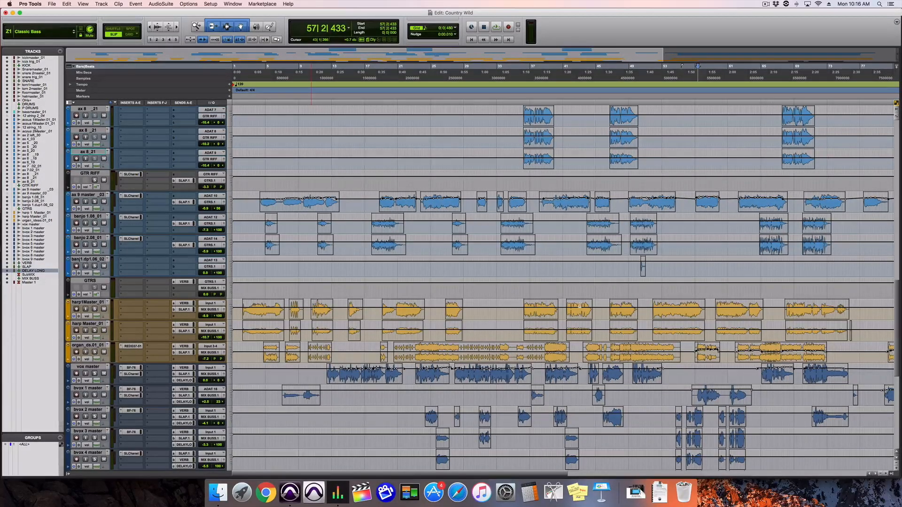
pyautogui.scroll(-10, 640, 397)
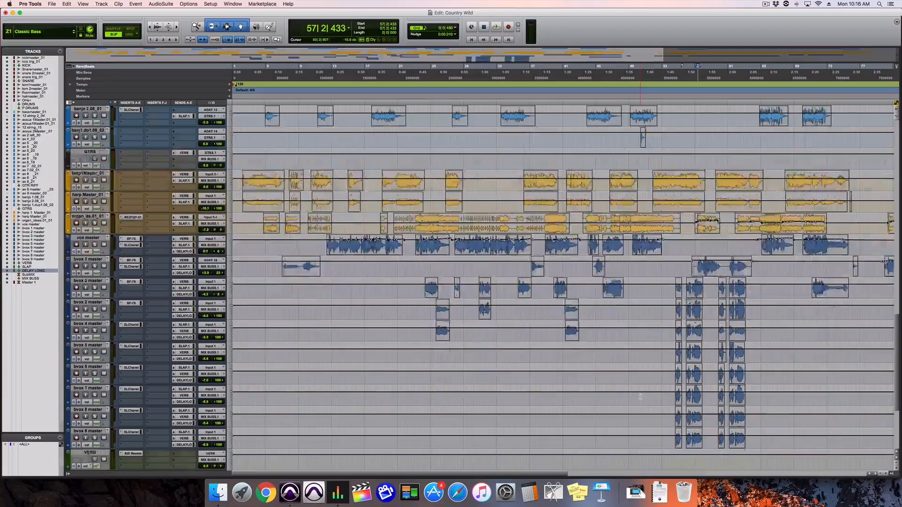
pyautogui.scroll(5, 640, 397)
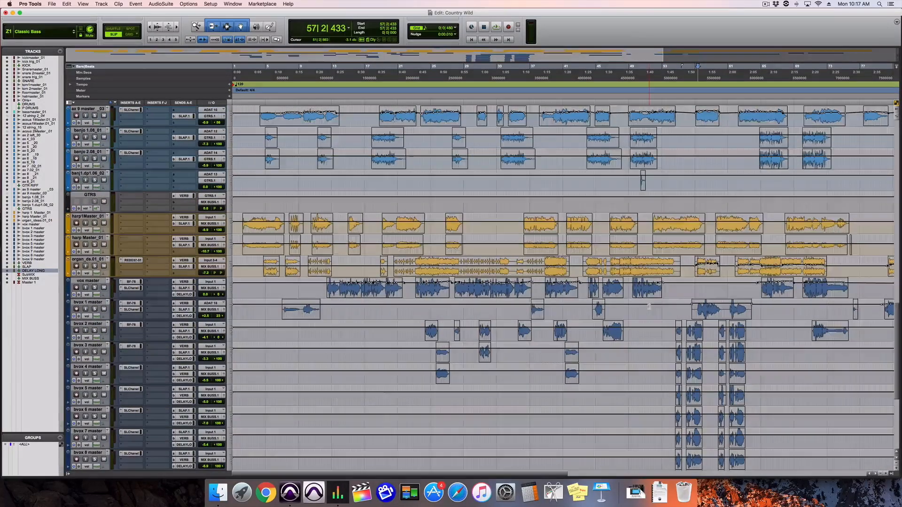
pyautogui.scroll(6, 650, 308)
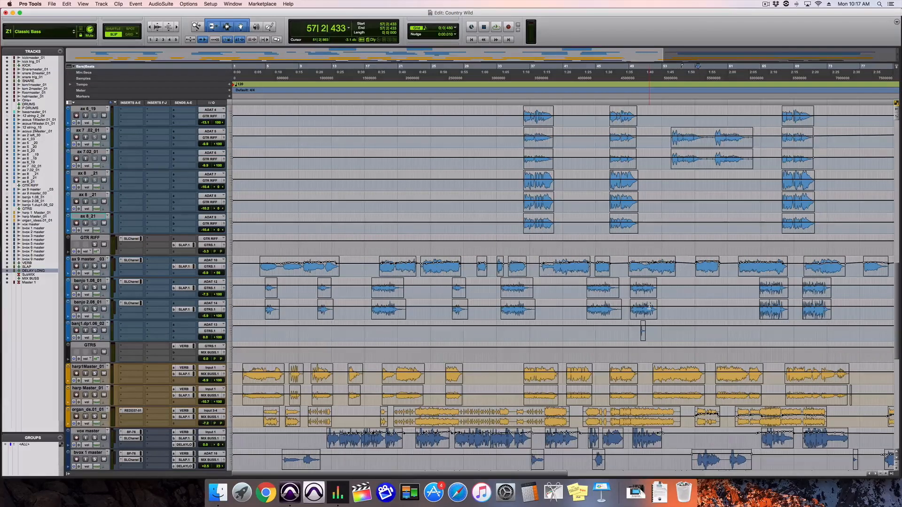
pyautogui.scroll(5, 662, 318)
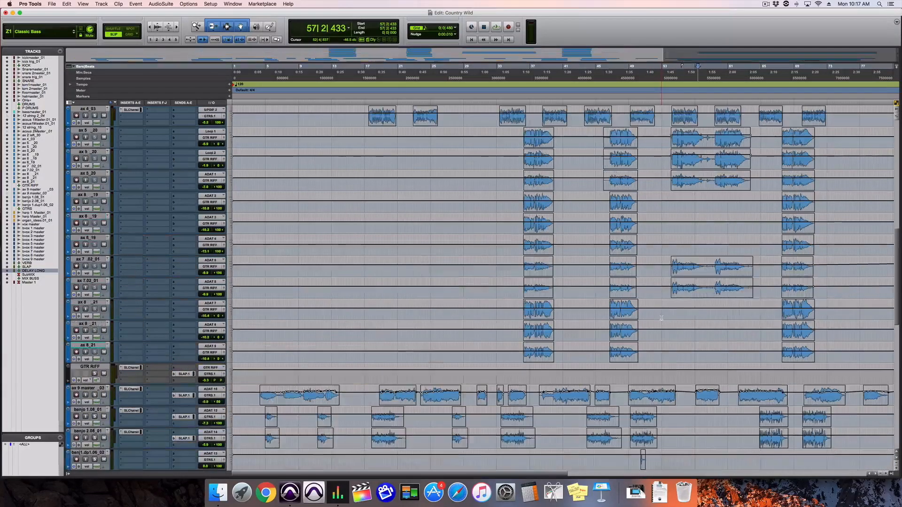
pyautogui.scroll(-4, 662, 318)
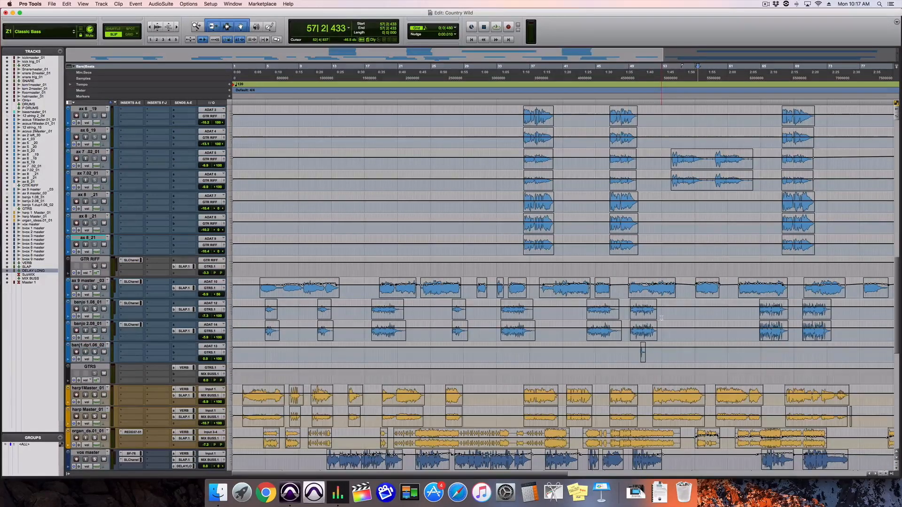
# Step: Examine the volume automation in the song's ending, from the guitar and banjo tracks to the backing vocals
pyautogui.hscroll(5, 662, 318)
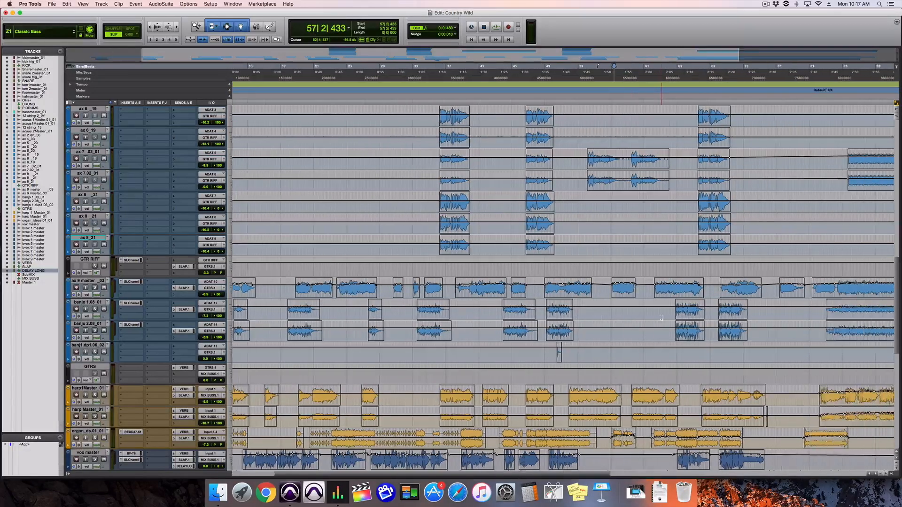
pyautogui.hscroll(15, 662, 318)
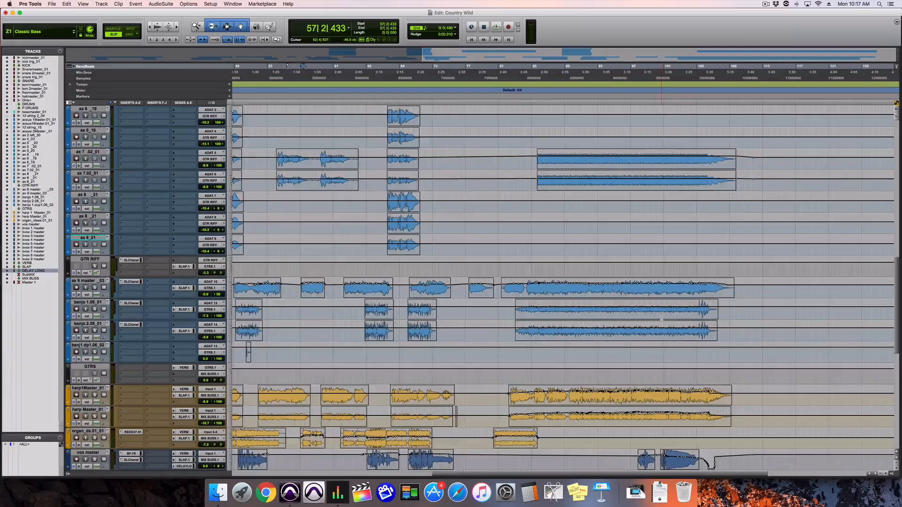
pyautogui.scroll(-6, 662, 318)
pyautogui.scroll(-1, 662, 319)
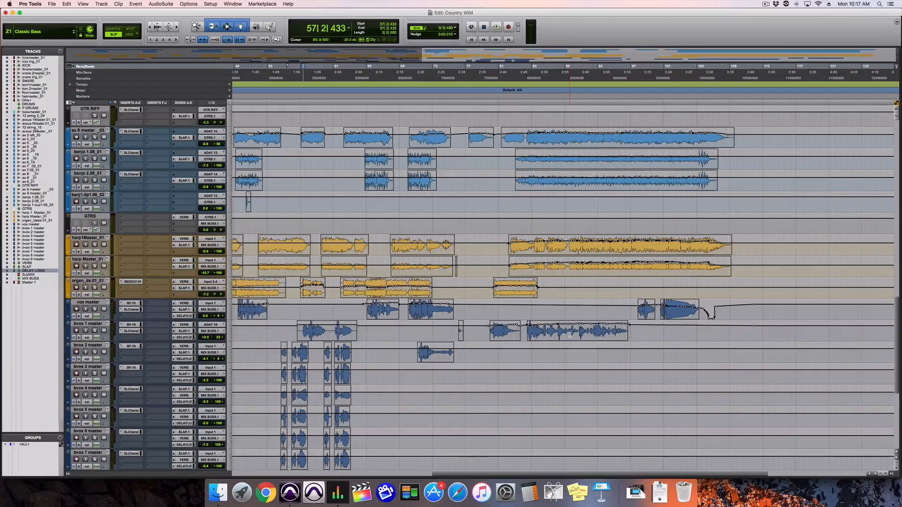
# Step: Switch to the Mix window and review the inserts on the MIX BUSS and the other channels
pyautogui.press('super+equal')
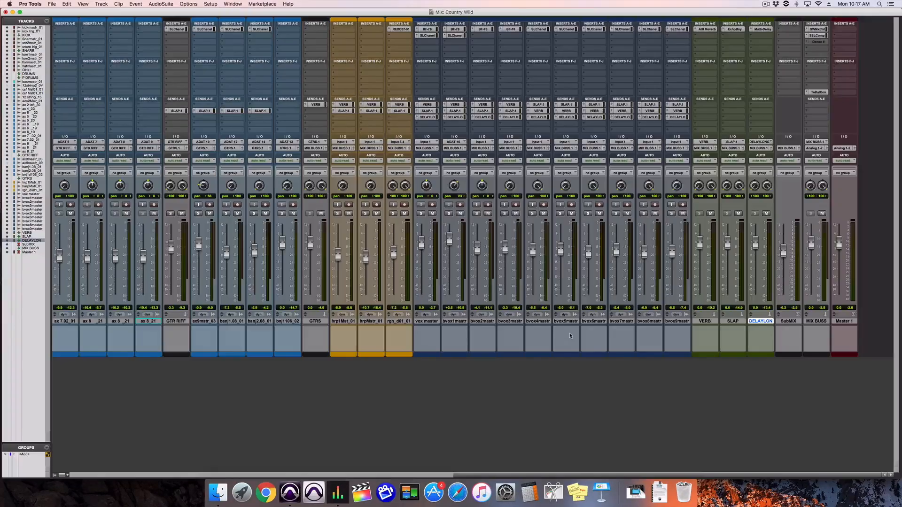
pyautogui.click(818, 42)
pyautogui.hscroll(-20, 808, 44)
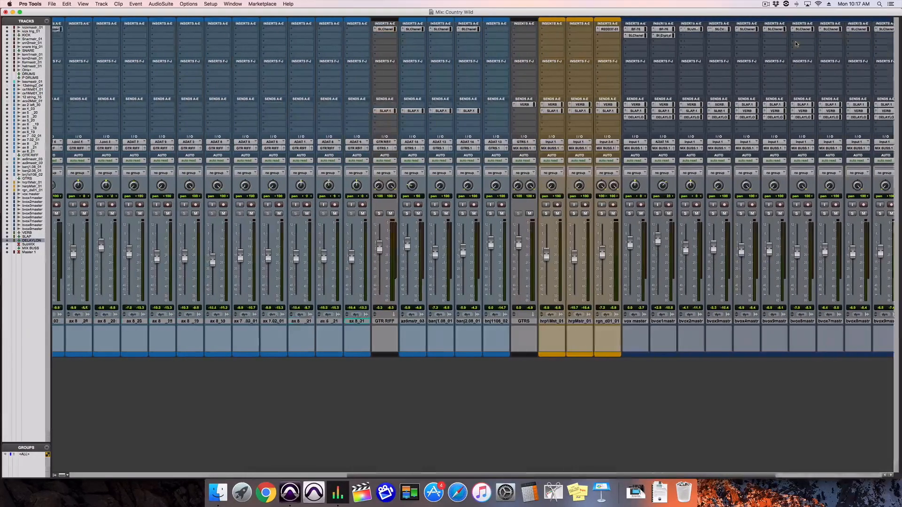
pyautogui.hscroll(20, 796, 44)
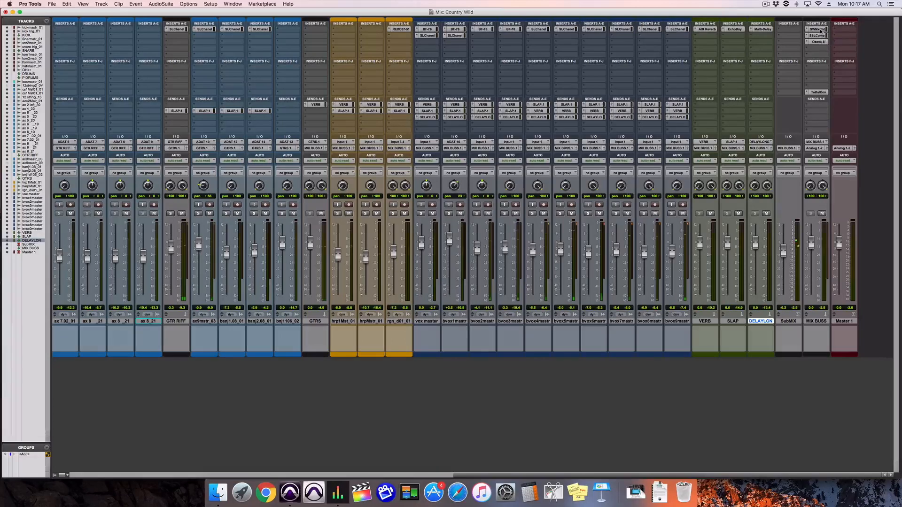
# Step: Play the mix and compare it with all plug-ins bypassed and active, toggling every insert off and on twice
pyautogui.press('space')
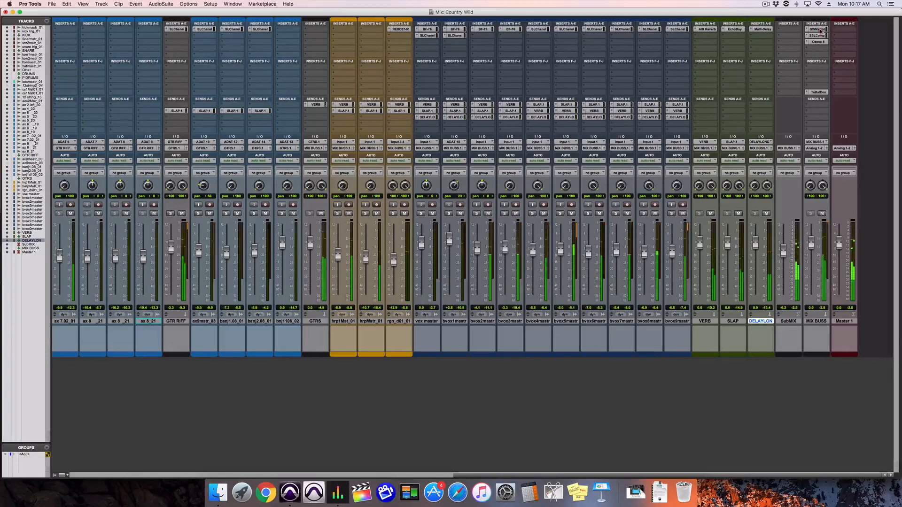
pyautogui.keyDown('ctrl'); pyautogui.keyDown('alt'); pyautogui.keyDown('super'); pyautogui.click(821, 31); pyautogui.keyUp('super'); pyautogui.keyUp('alt'); pyautogui.keyUp('ctrl')
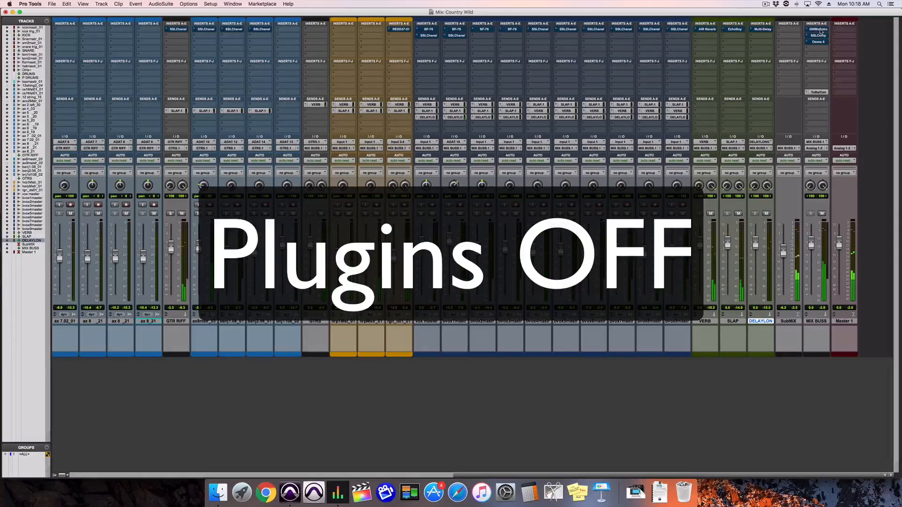
pyautogui.keyDown('ctrl'); pyautogui.keyDown('alt'); pyautogui.keyDown('super'); pyautogui.click(821, 31); pyautogui.keyUp('super'); pyautogui.keyUp('alt'); pyautogui.keyUp('ctrl')
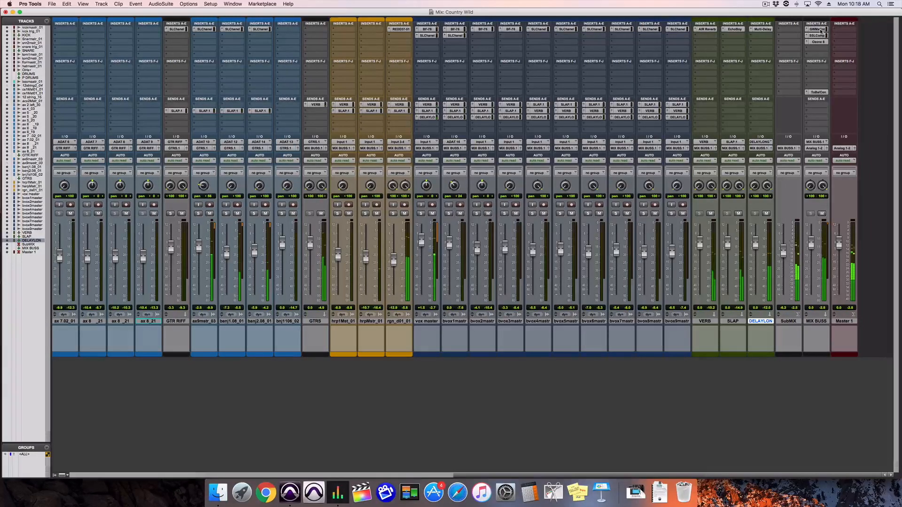
pyautogui.keyDown('alt'); pyautogui.keyDown('super'); pyautogui.click(821, 31); pyautogui.keyUp('super'); pyautogui.keyUp('alt')
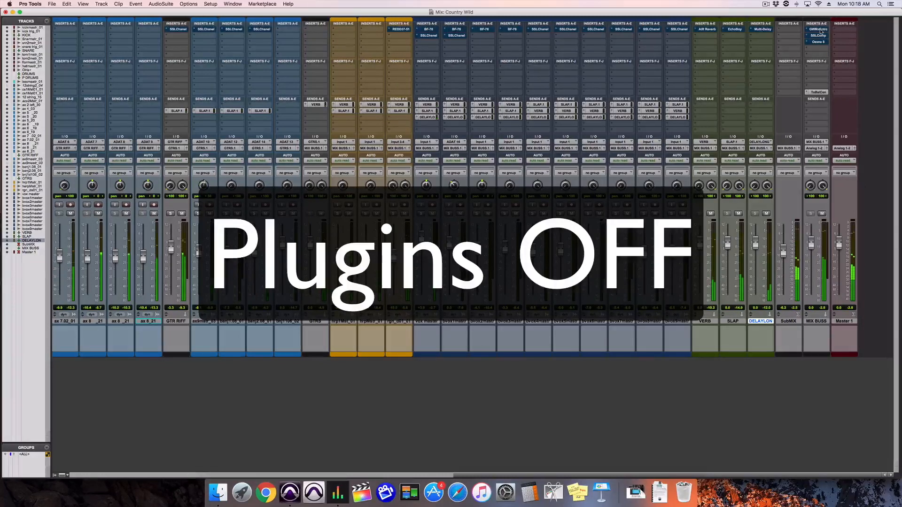
pyautogui.keyDown('alt'); pyautogui.keyDown('super'); pyautogui.click(821, 31); pyautogui.keyUp('super'); pyautogui.keyUp('alt')
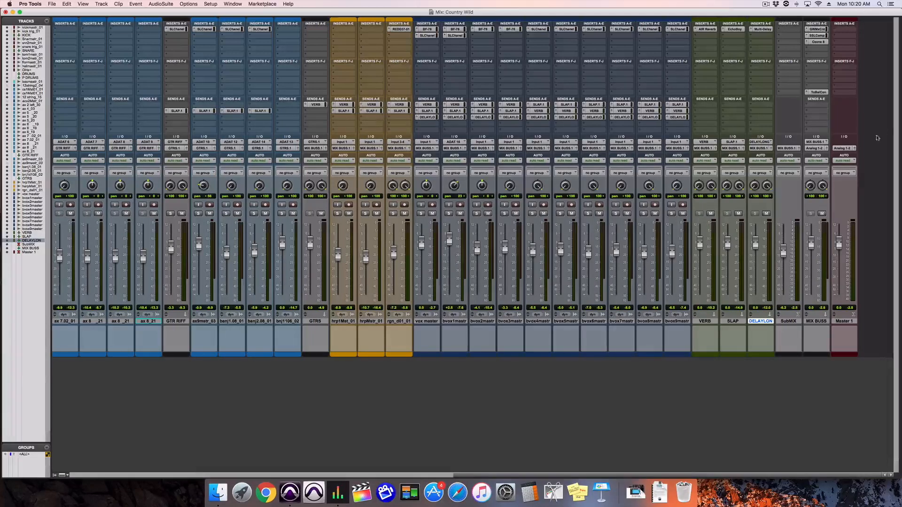
# Step: Insert the stereo Avid Maxim limiter in the first free slot below Ozone on the MIX BUSS
pyautogui.click(820, 48)
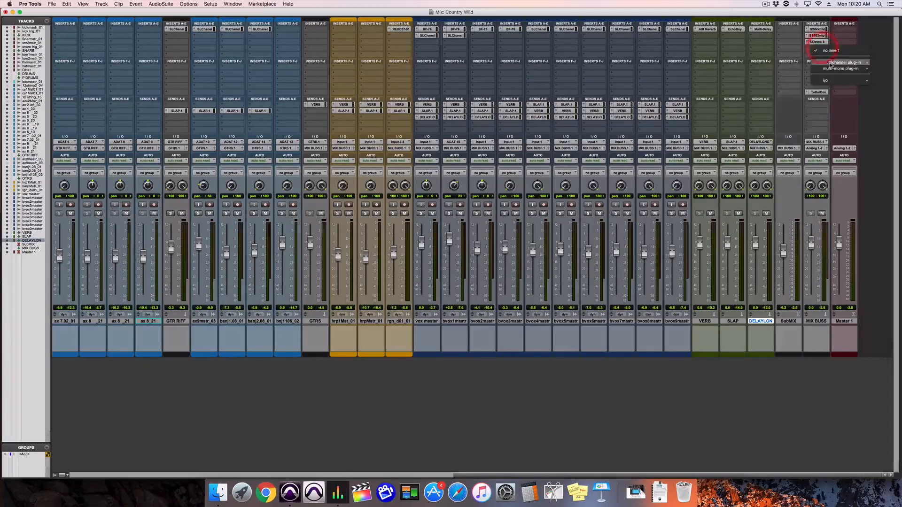
pyautogui.moveTo(830, 64)
pyautogui.moveTo(779, 72)
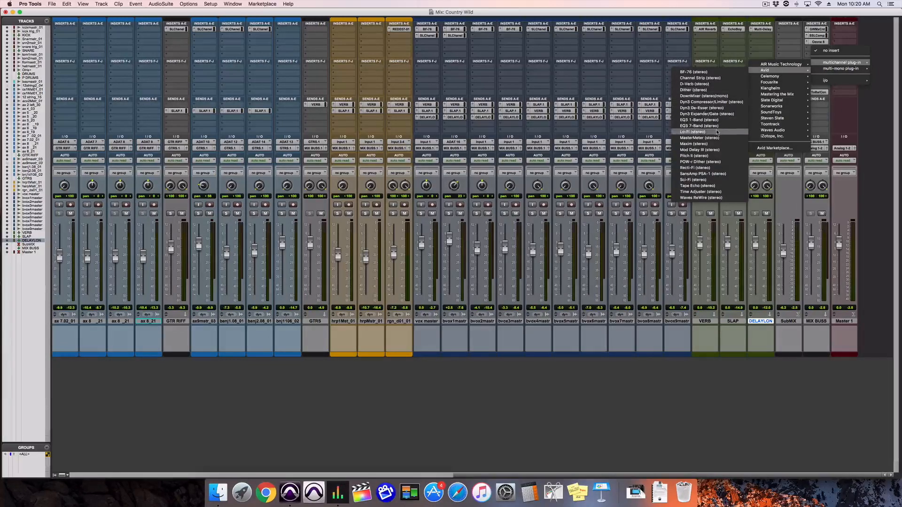
pyautogui.click(716, 144)
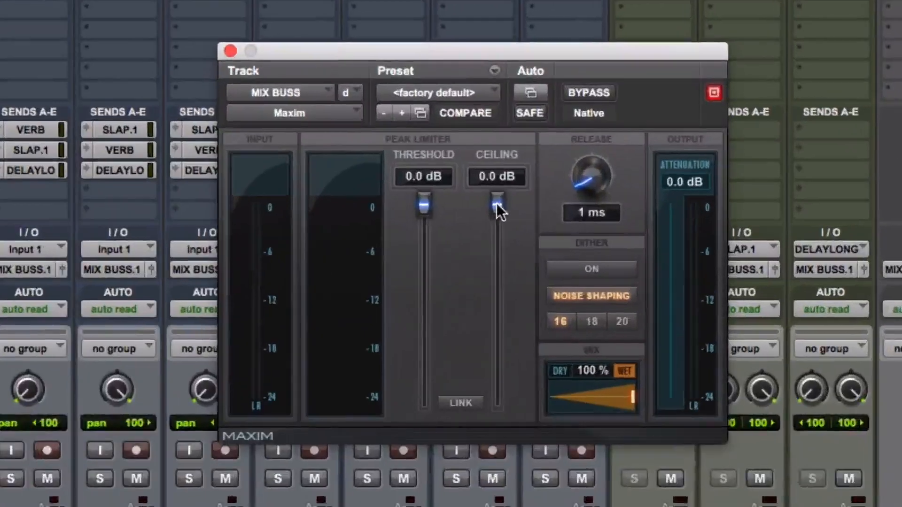
# Step: Set the Maxim limiter's ceiling to -0.7 dB and its threshold to 0.0 dB
pyautogui.moveTo(498, 203); pyautogui.dragTo(497, 208)
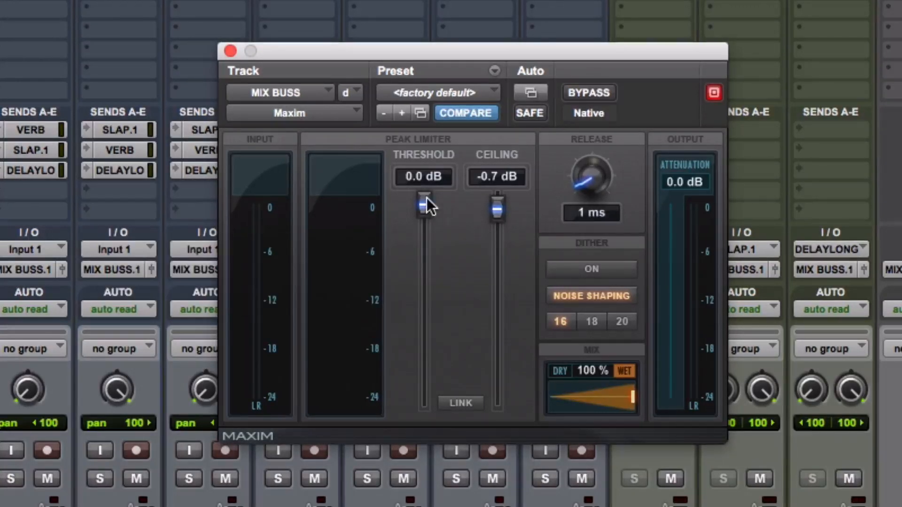
pyautogui.moveTo(428, 206)
pyautogui.moveTo(418, 205)
pyautogui.mouseDown()
pyautogui.moveTo(424, 264)
pyautogui.moveTo(421, 190)
pyautogui.mouseUp()
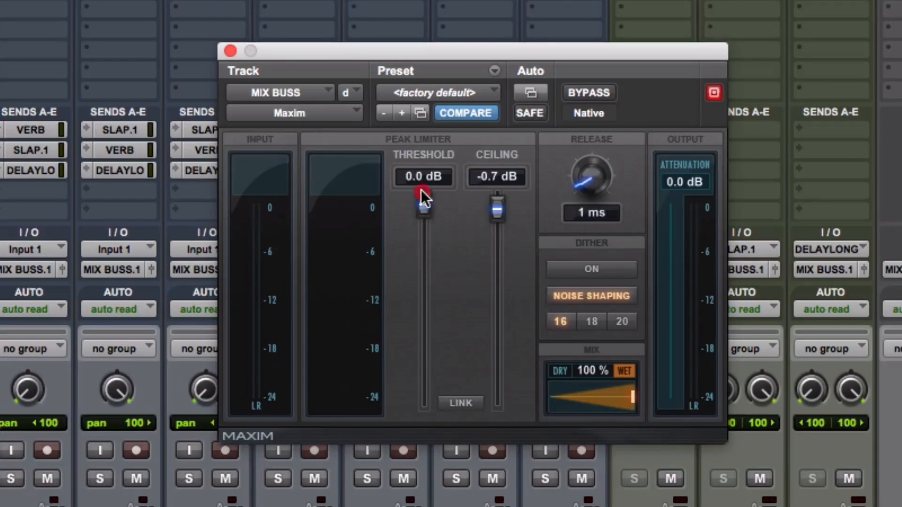